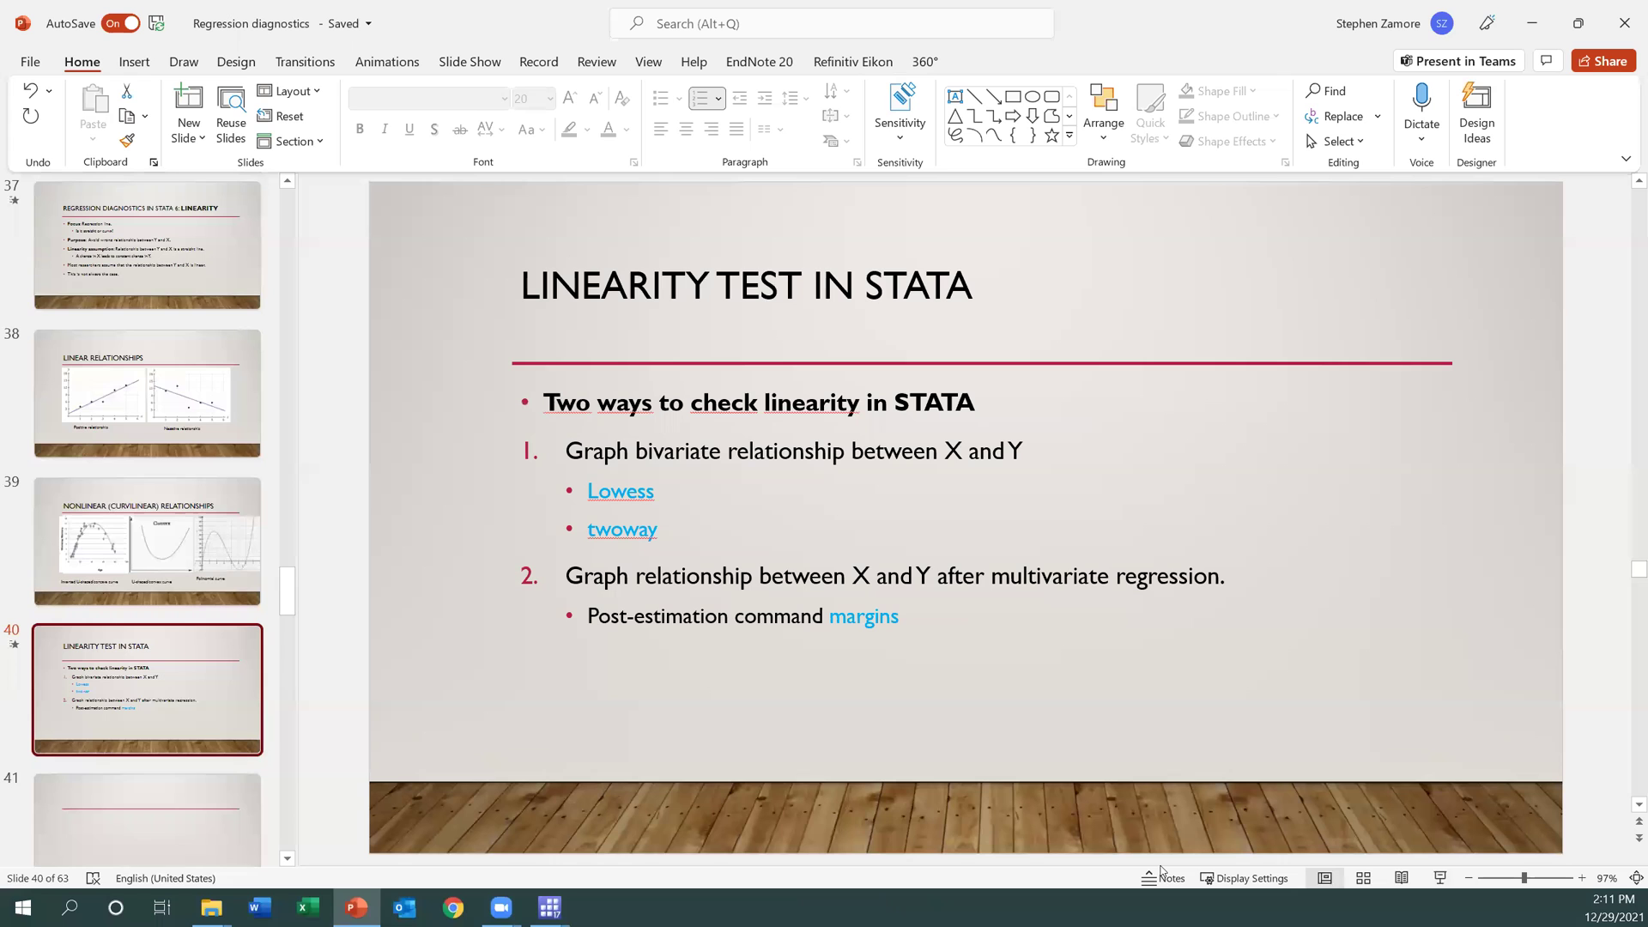
# - Load the 1978 auto data by running the 'sysuse auto' line from the do-file
pyautogui.click(546, 909)
pyautogui.click(648, 825)
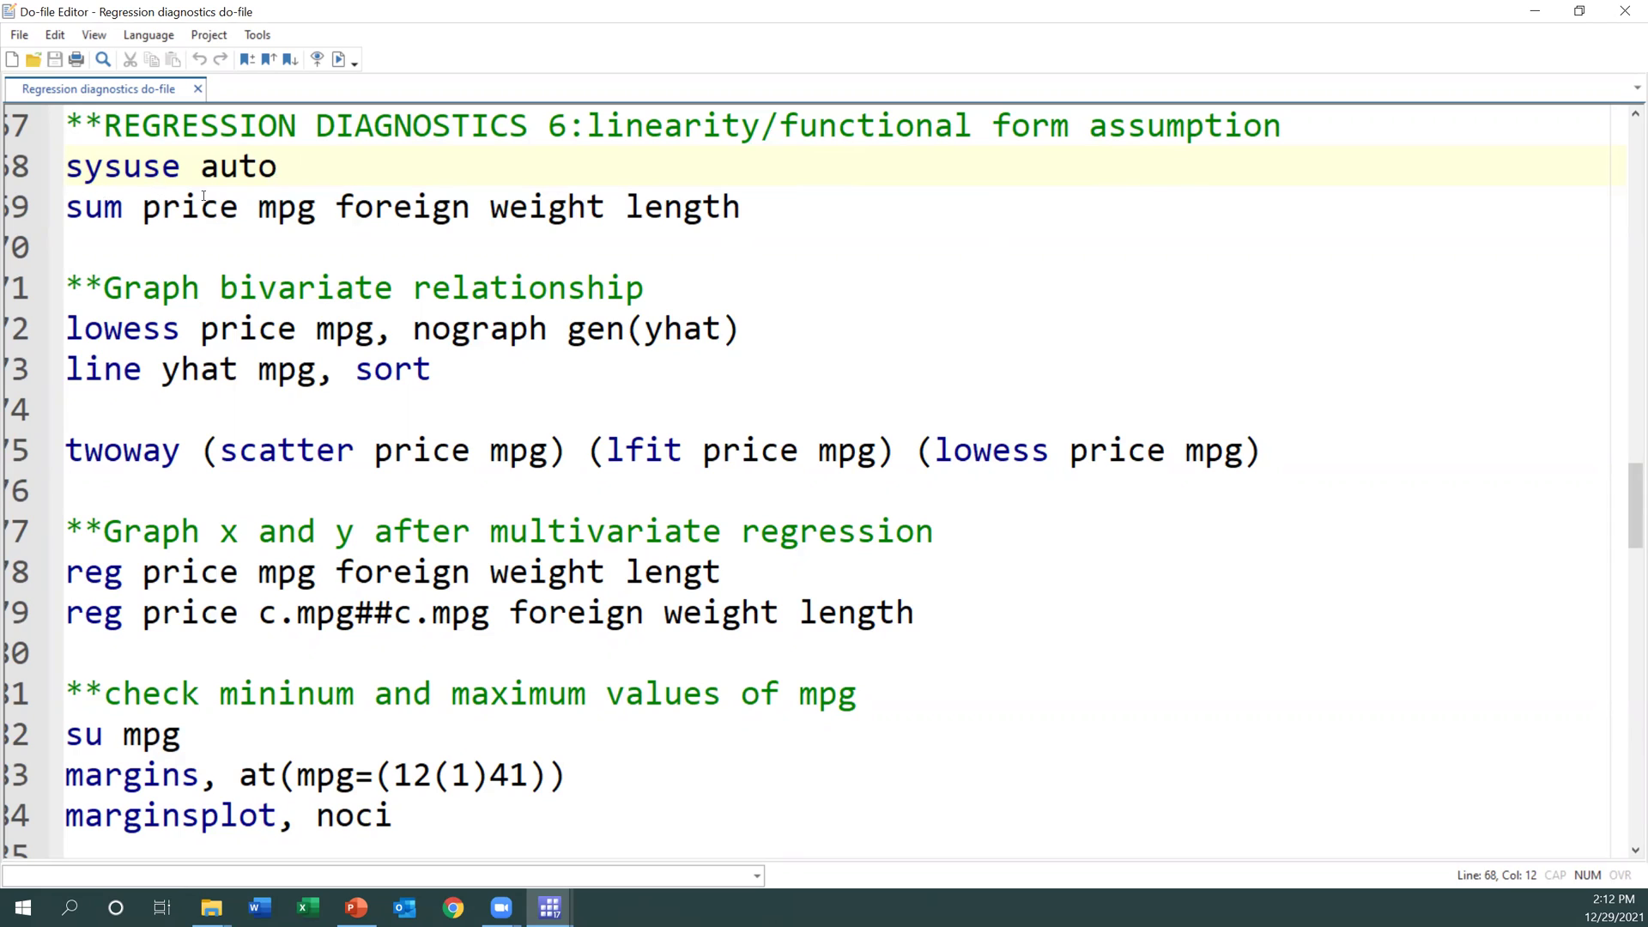
pyautogui.click(60, 171)
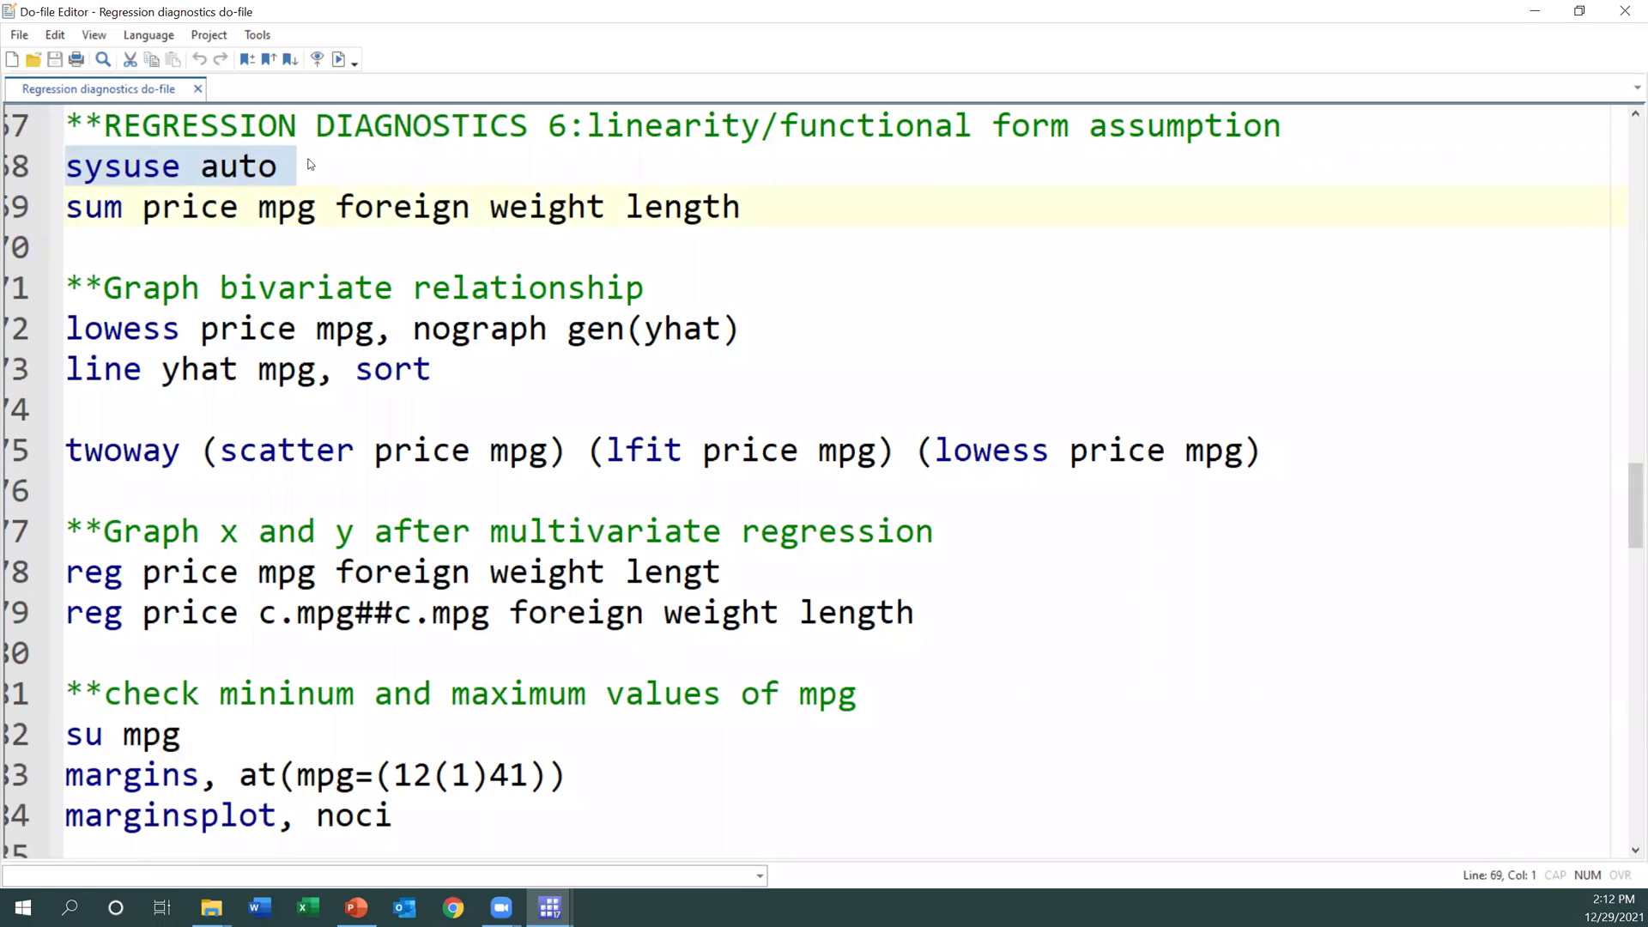
pyautogui.click(338, 64)
# - Check the results window, then return to the do-file's bivariate relationship section
pyautogui.click(549, 907)
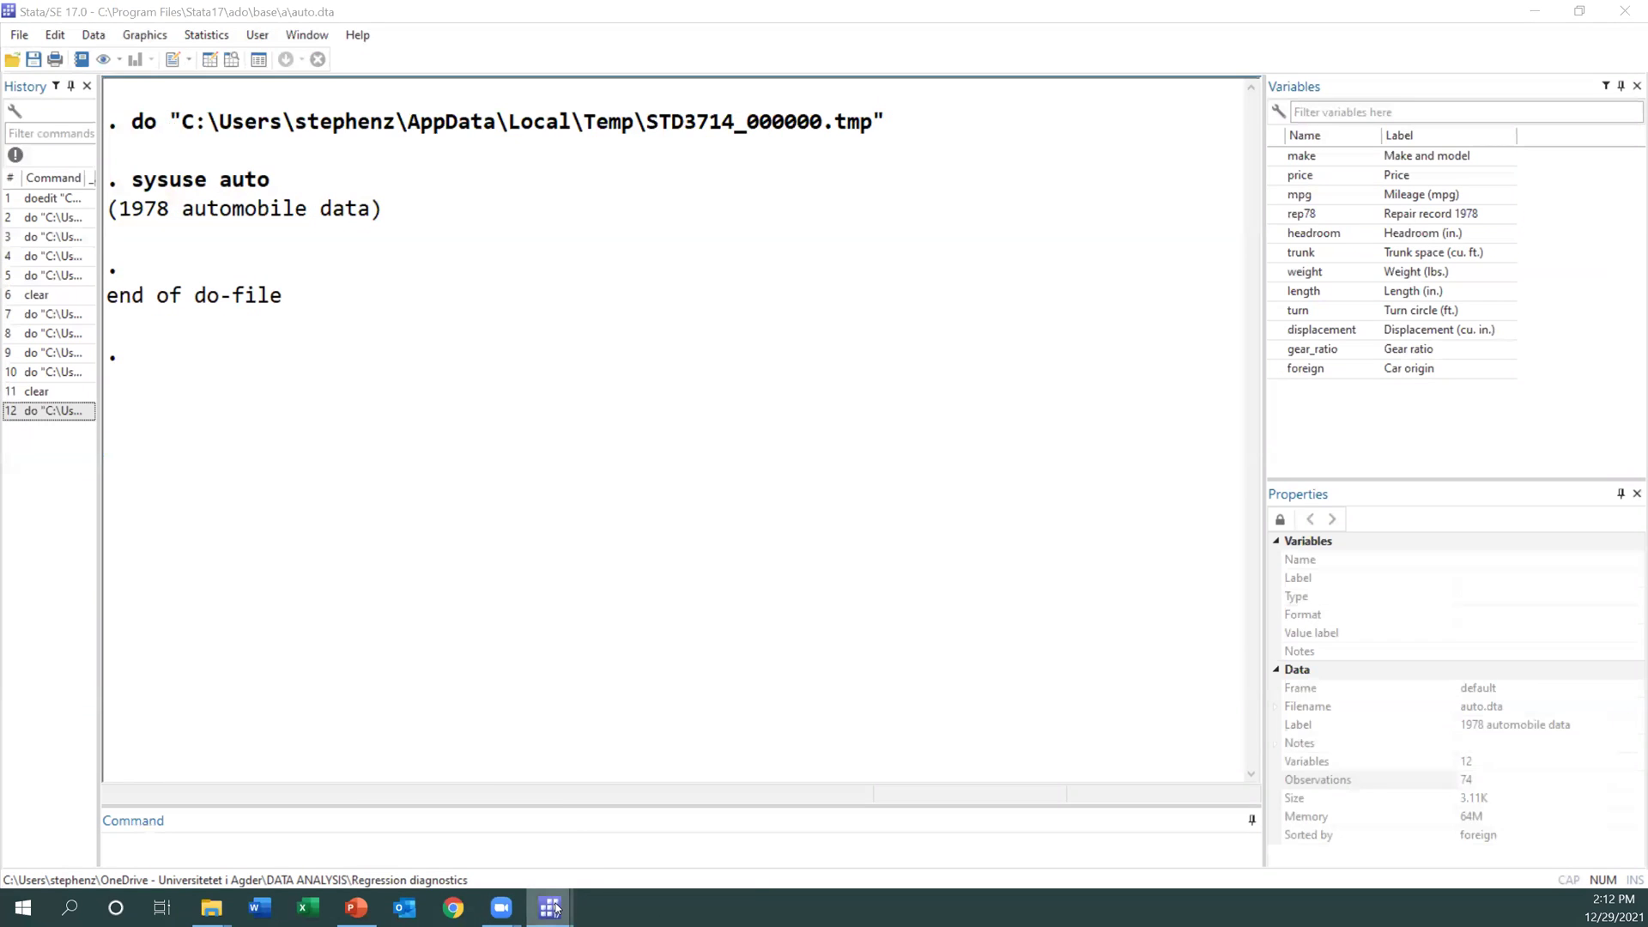
pyautogui.moveTo(557, 904)
pyautogui.click(657, 824)
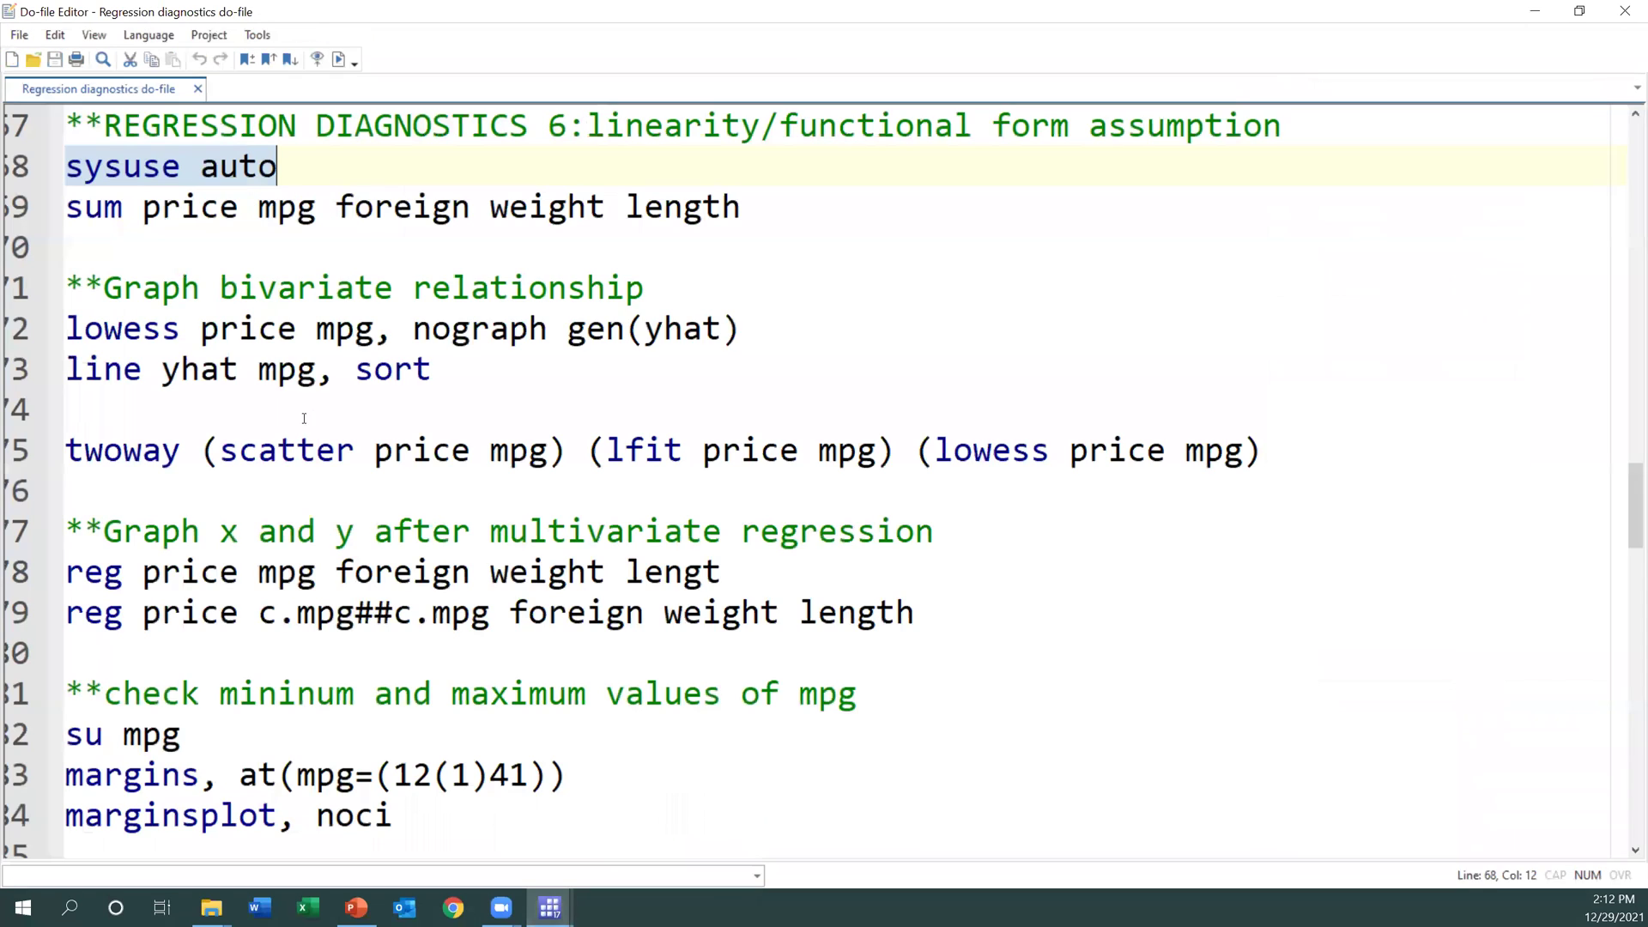
pyautogui.moveTo(220, 288); pyautogui.dragTo(646, 290)
# - Select the lowess command smoothing price on mpg and the line plot of yhat against mpg
pyautogui.click(805, 333)
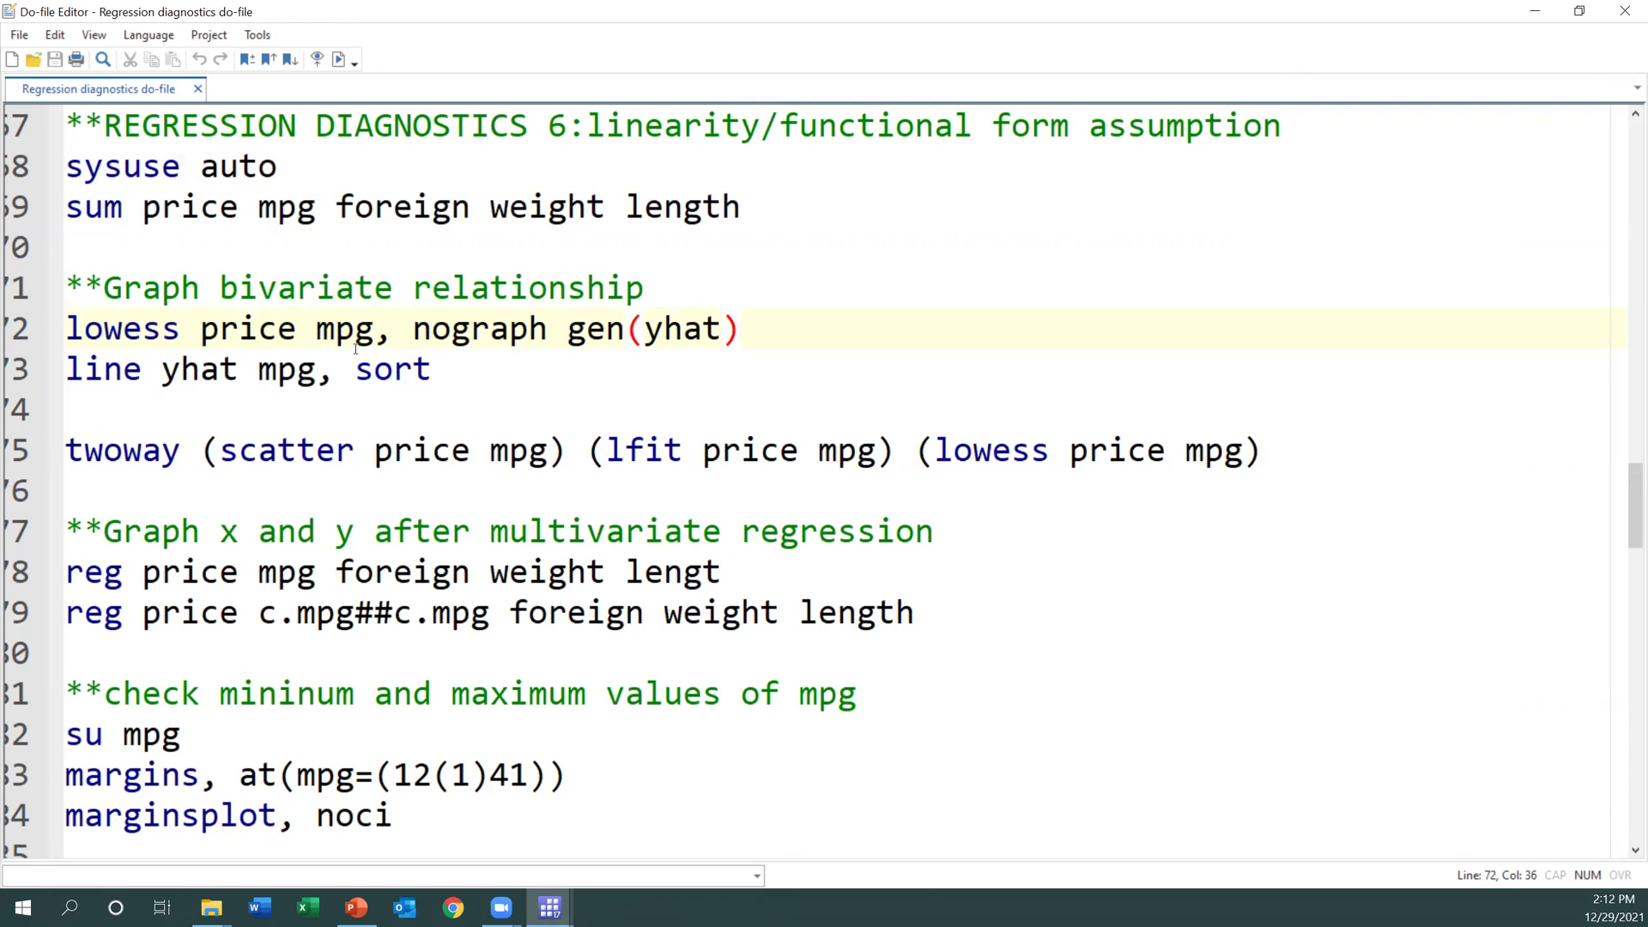
pyautogui.moveTo(374, 335); pyautogui.dragTo(304, 337)
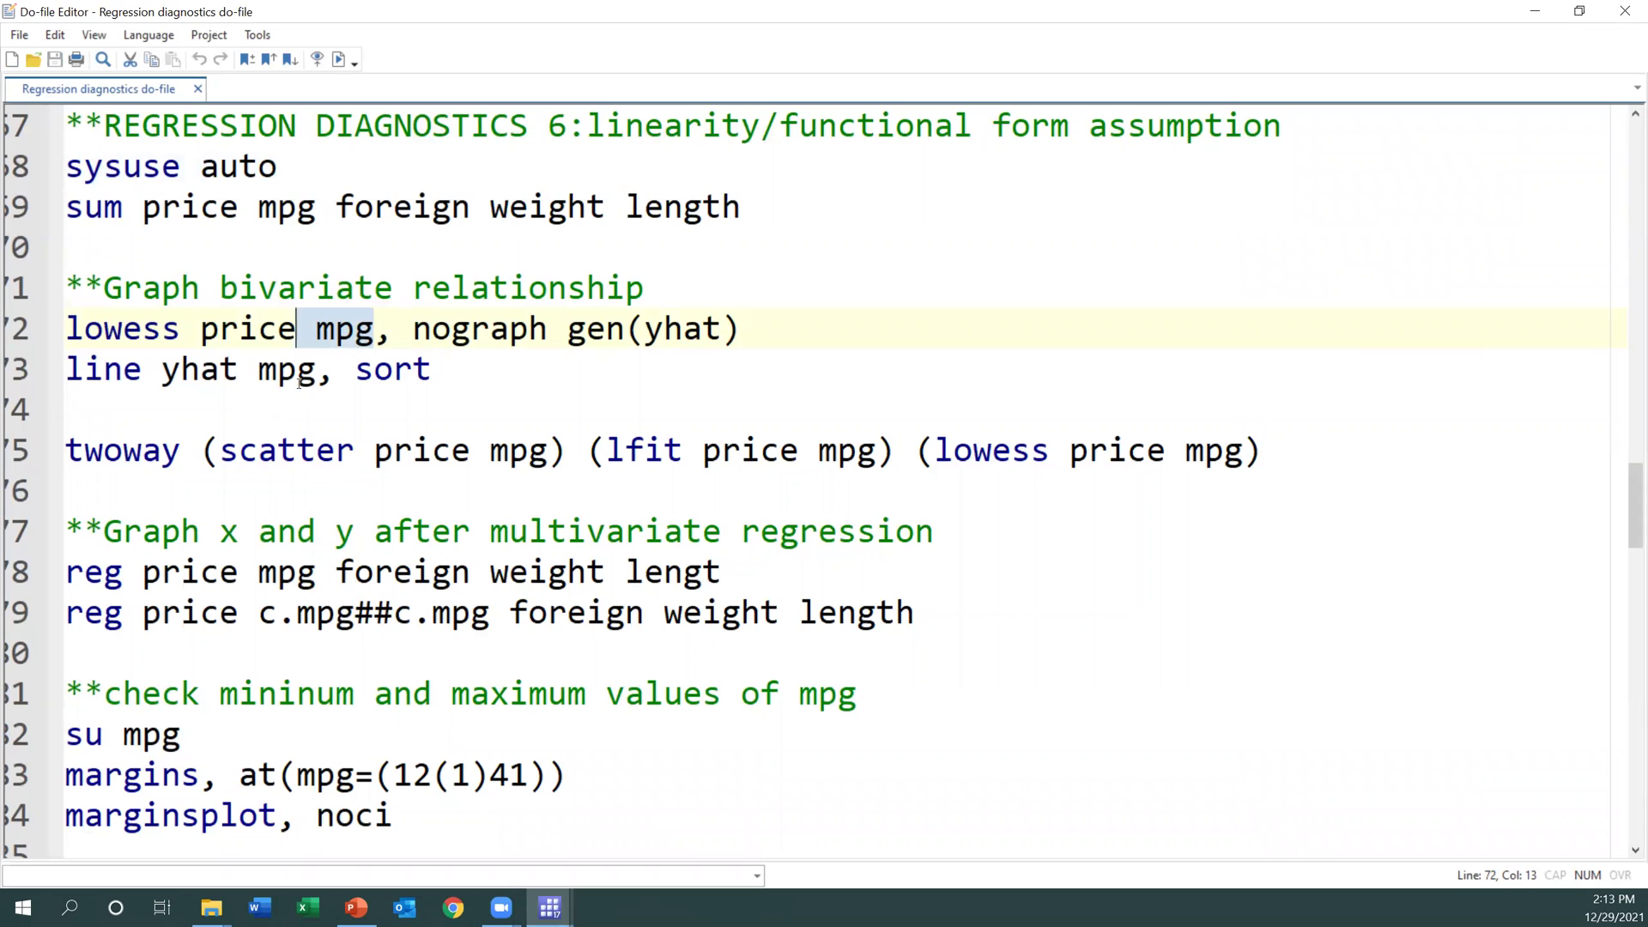
pyautogui.moveTo(435, 370); pyautogui.dragTo(65, 335)
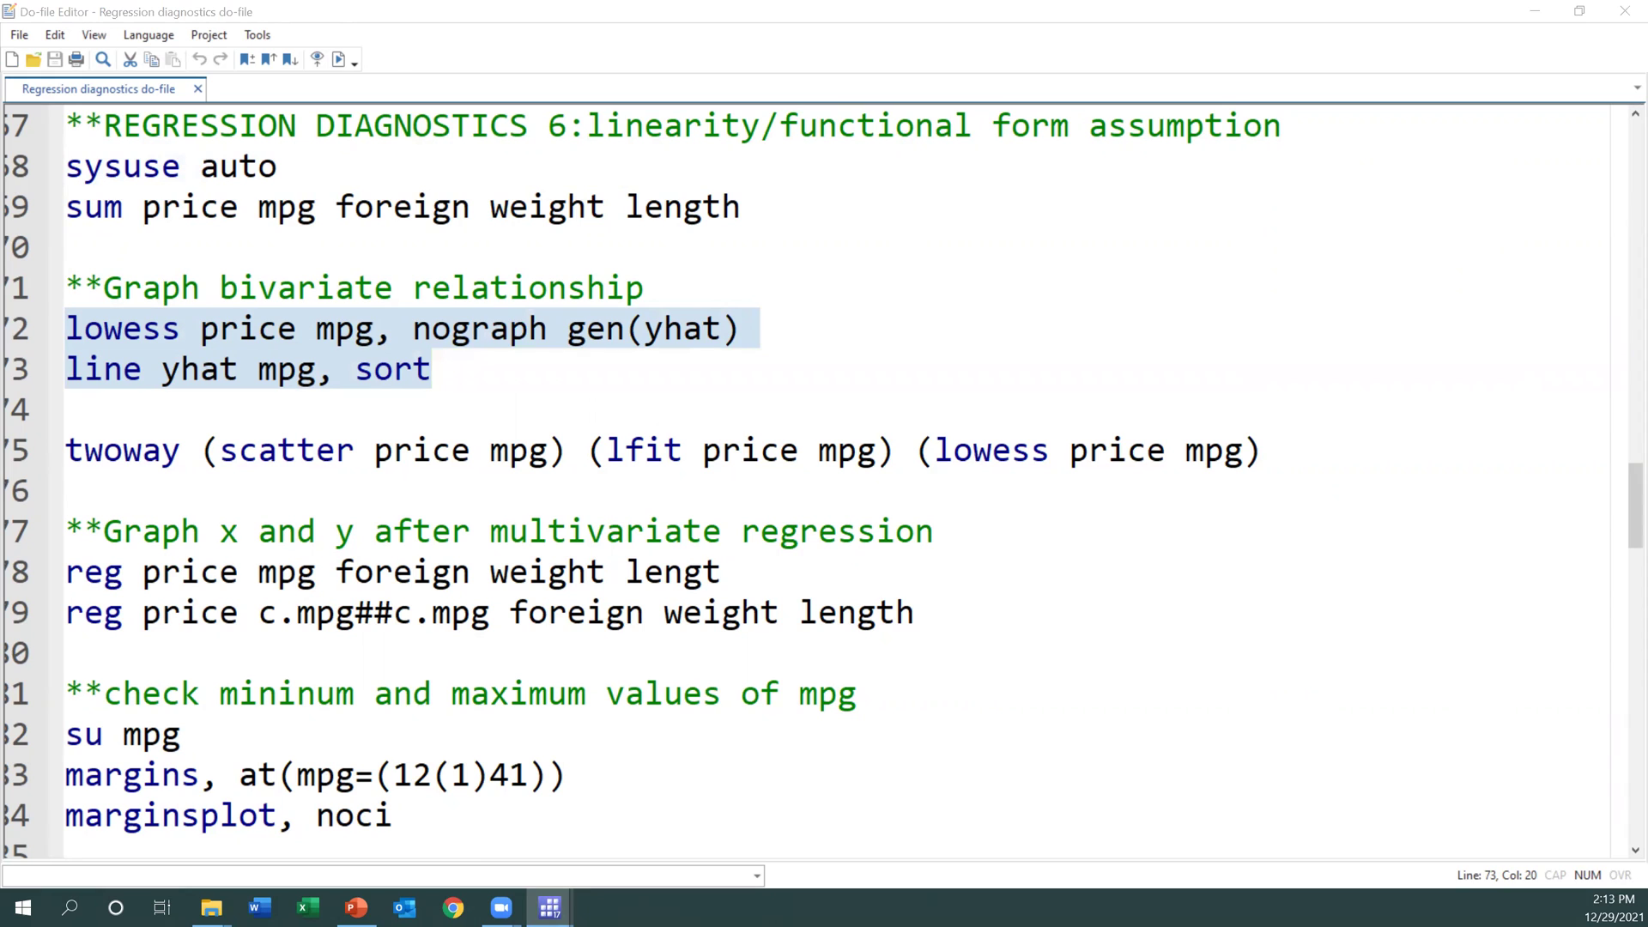
# - Maximize the yhat-versus-mpg lowess line graph to review it, then close it
pyautogui.click(1166, 17)
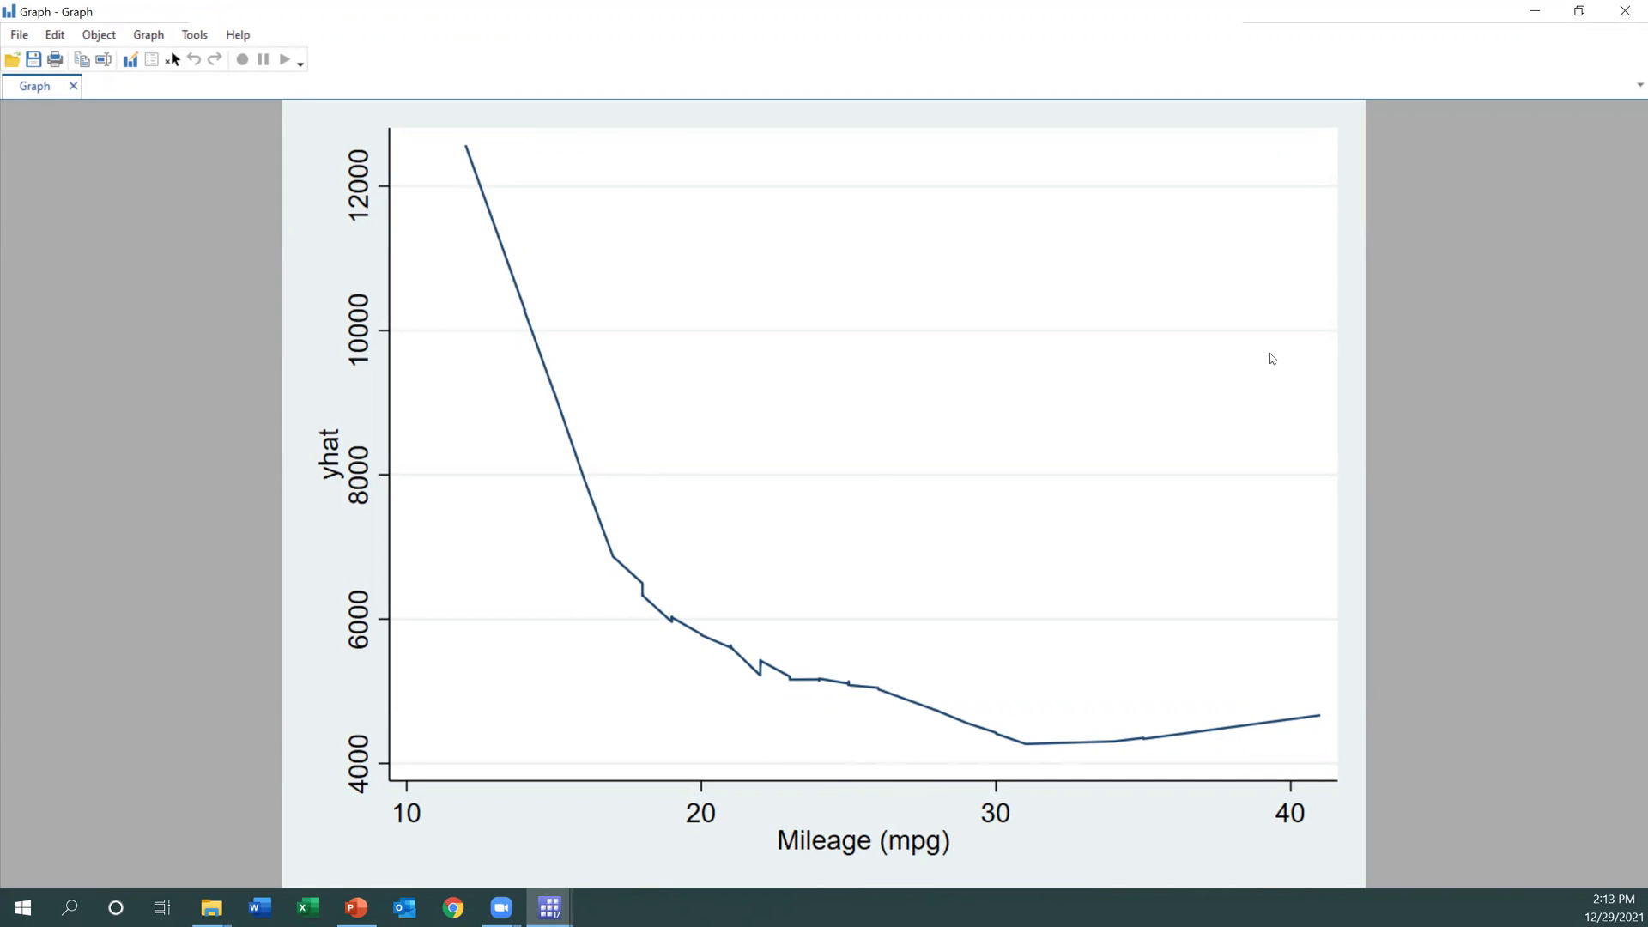
pyautogui.click(1608, 17)
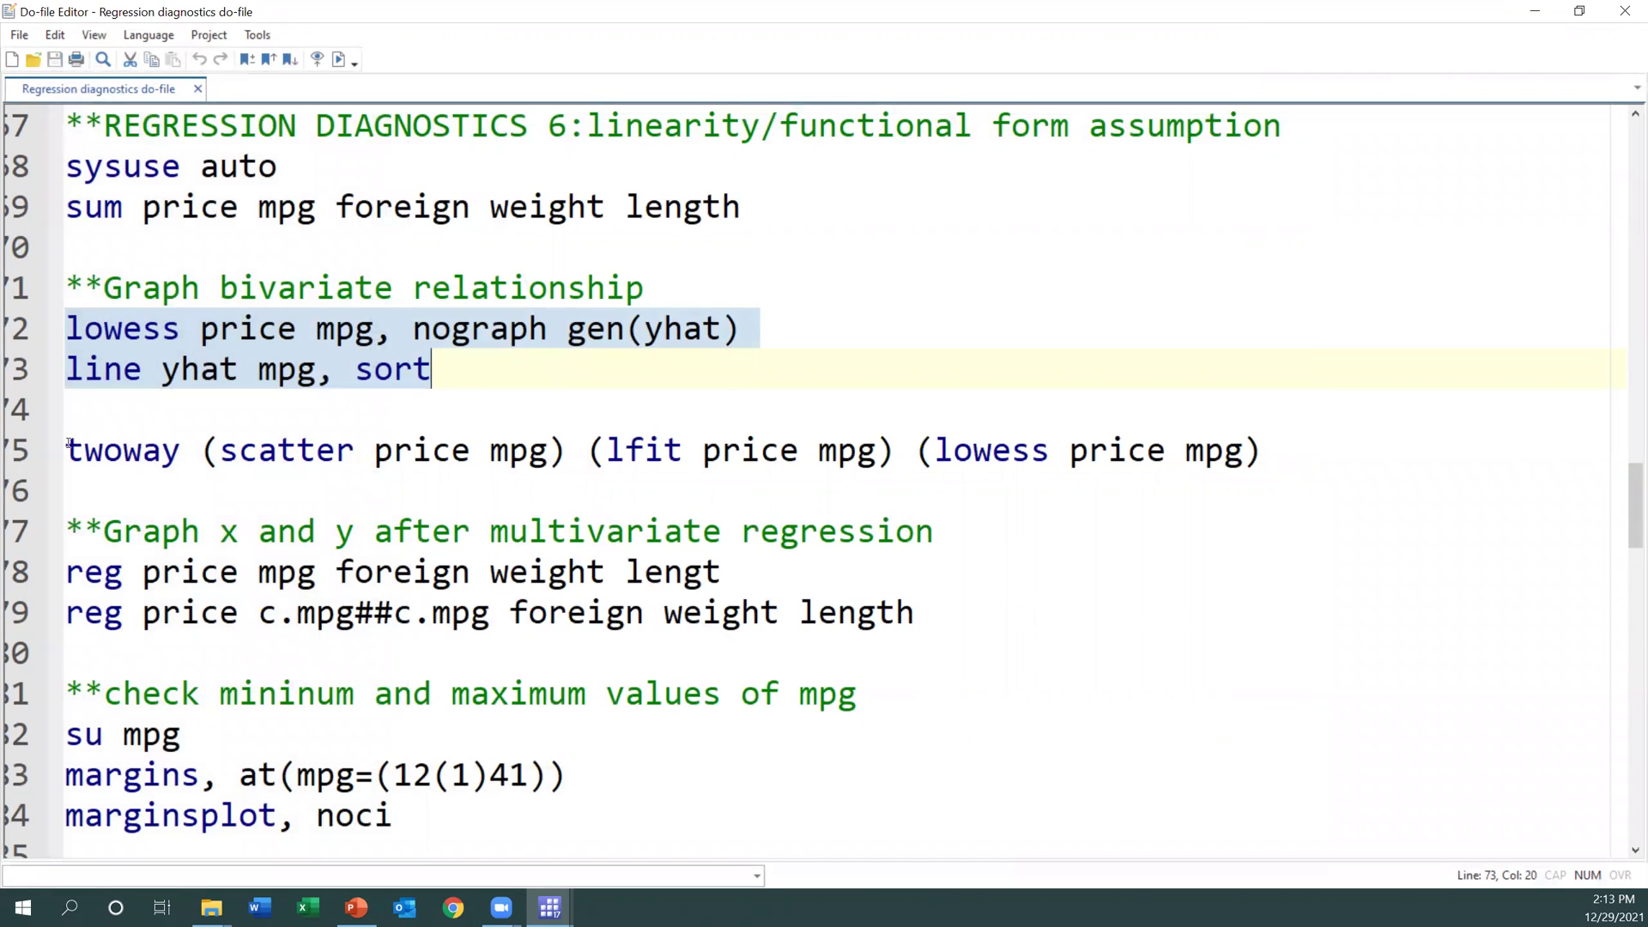
# - Run the twoway scatter, lfit and lowess overlay of price on mpg, then close the graph
pyautogui.moveTo(68, 443); pyautogui.dragTo(1307, 449)
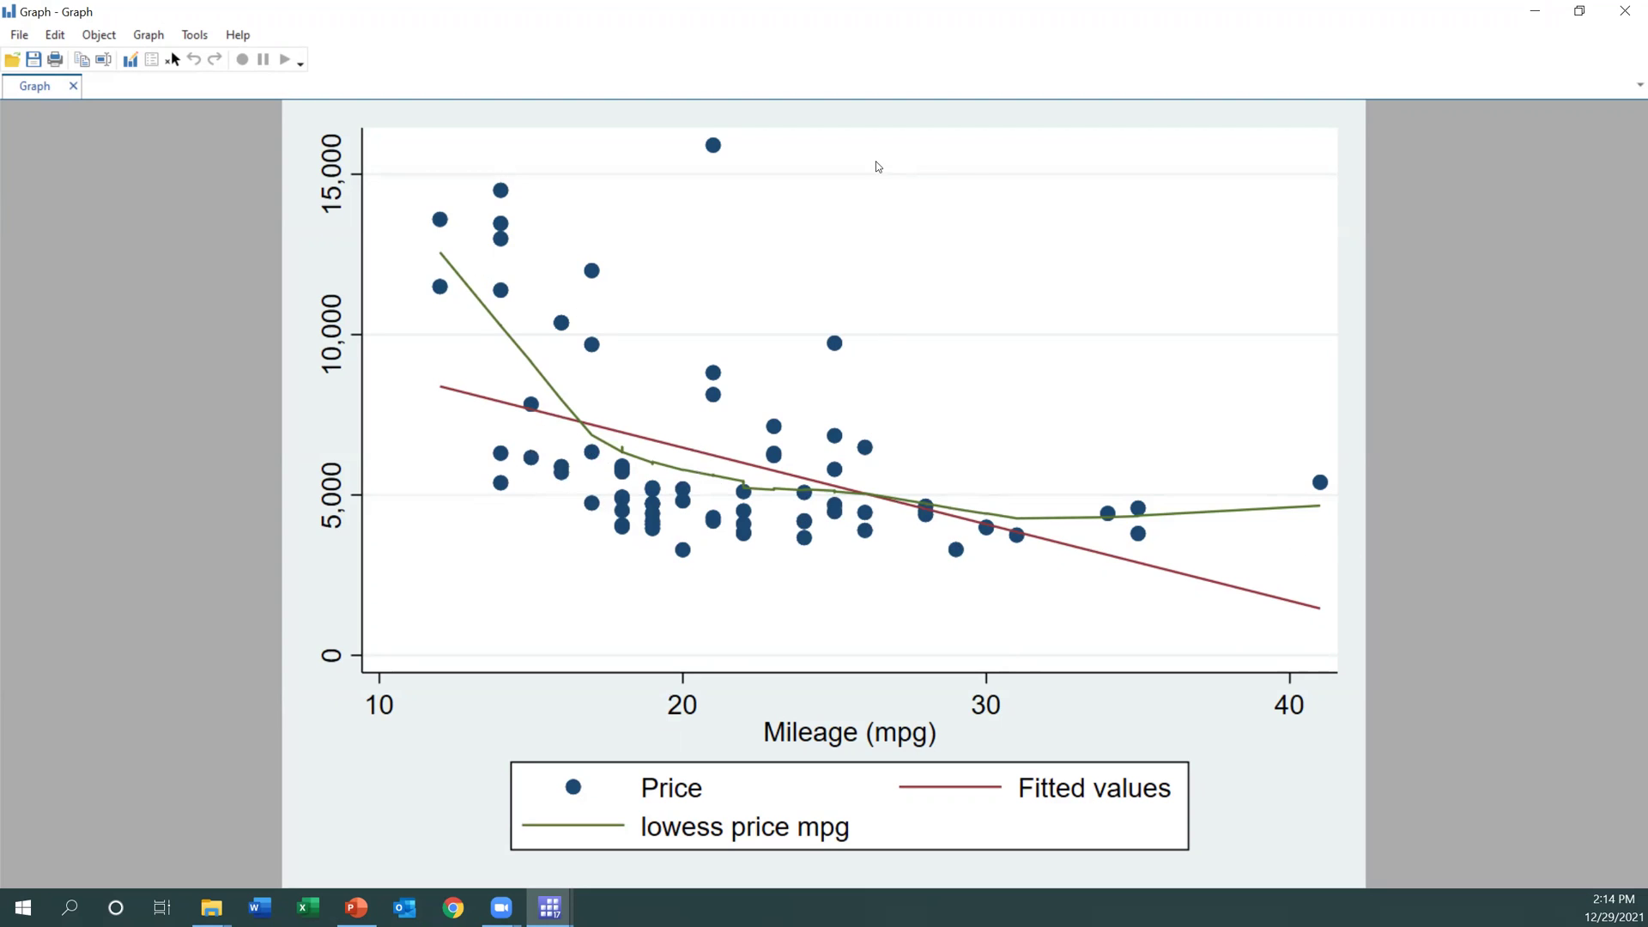
pyautogui.click(1624, 11)
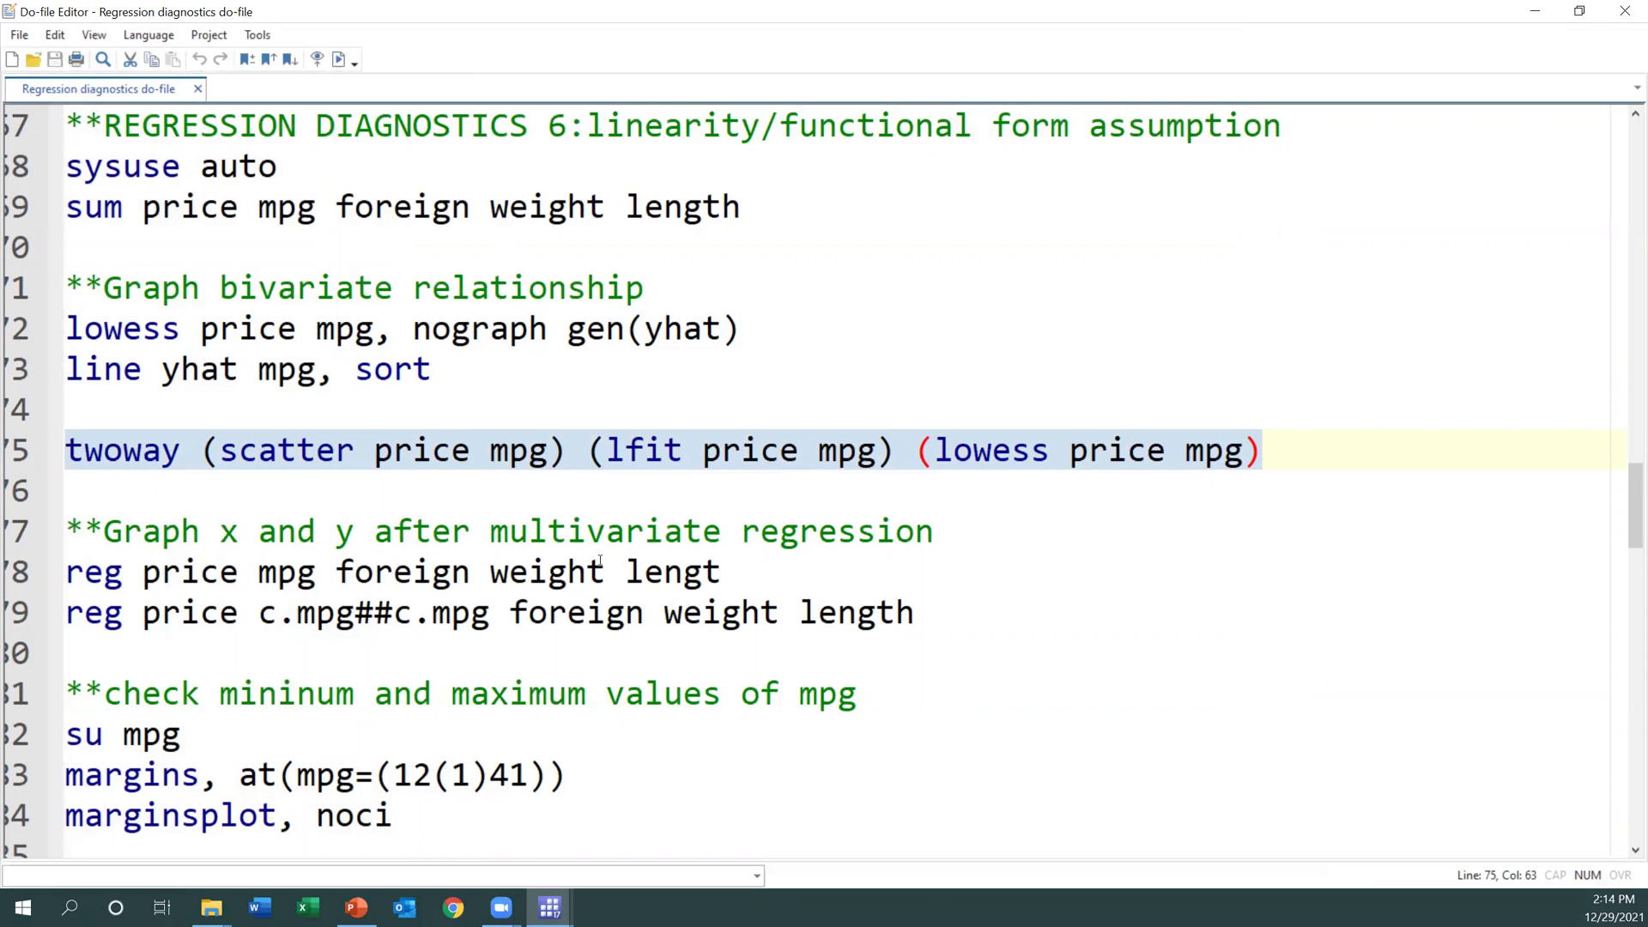
# - Run 'reg price c.mpg##c.mpg foreign weight length' from the multivariate regression section
pyautogui.moveTo(506, 534); pyautogui.dragTo(914, 534)
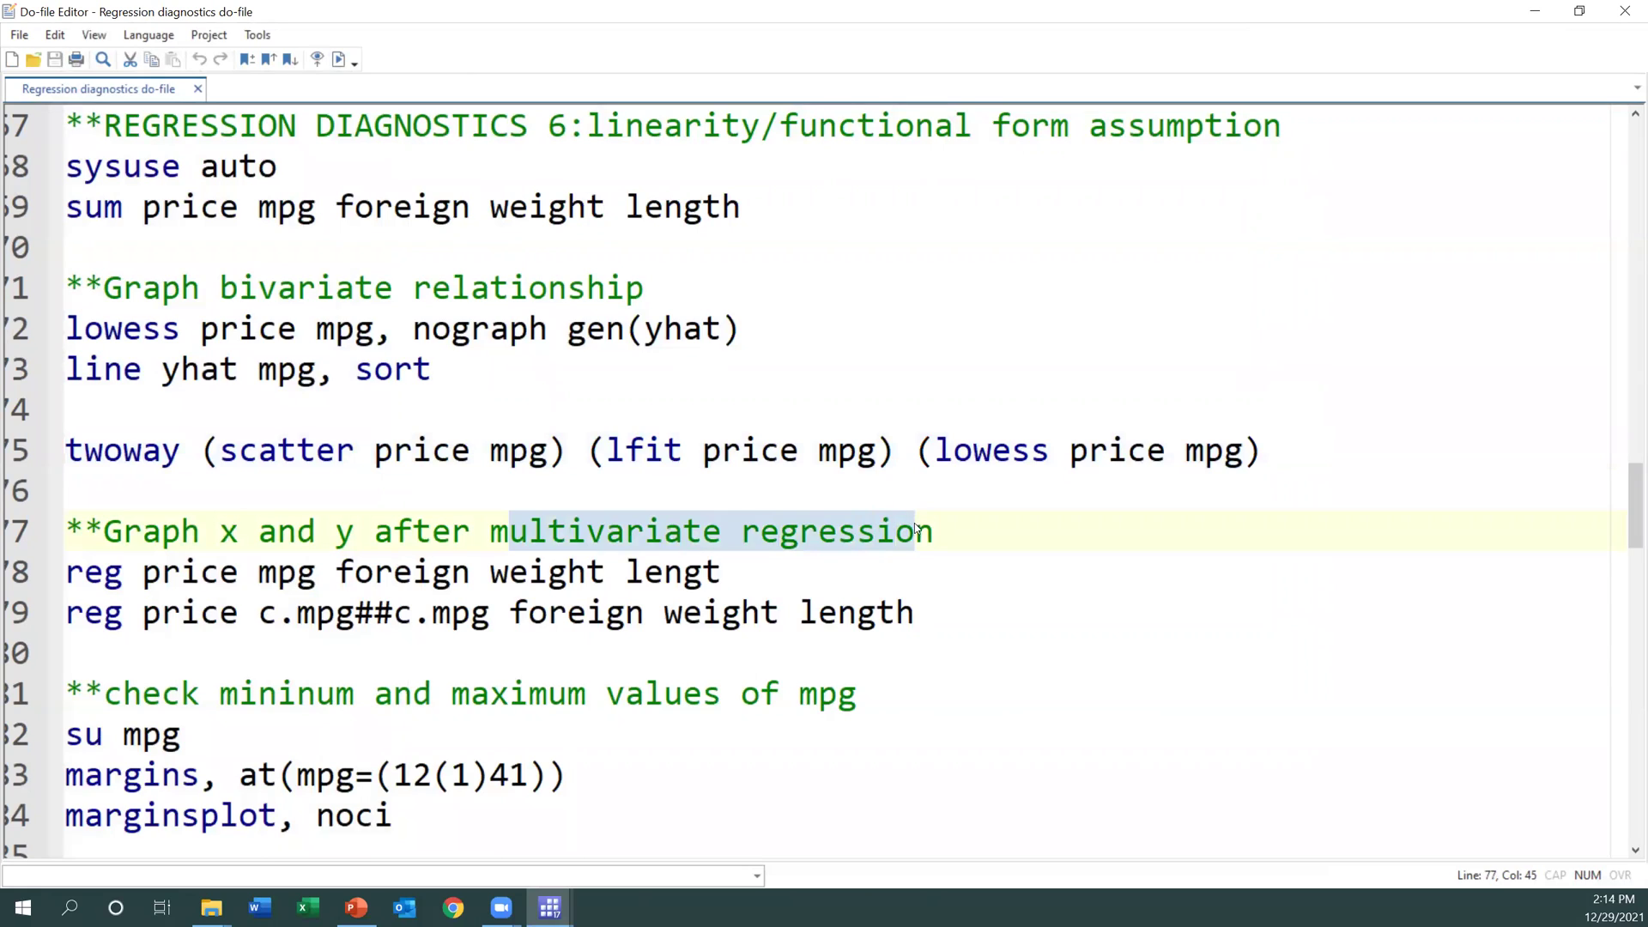
pyautogui.scroll(-1, 637, 557)
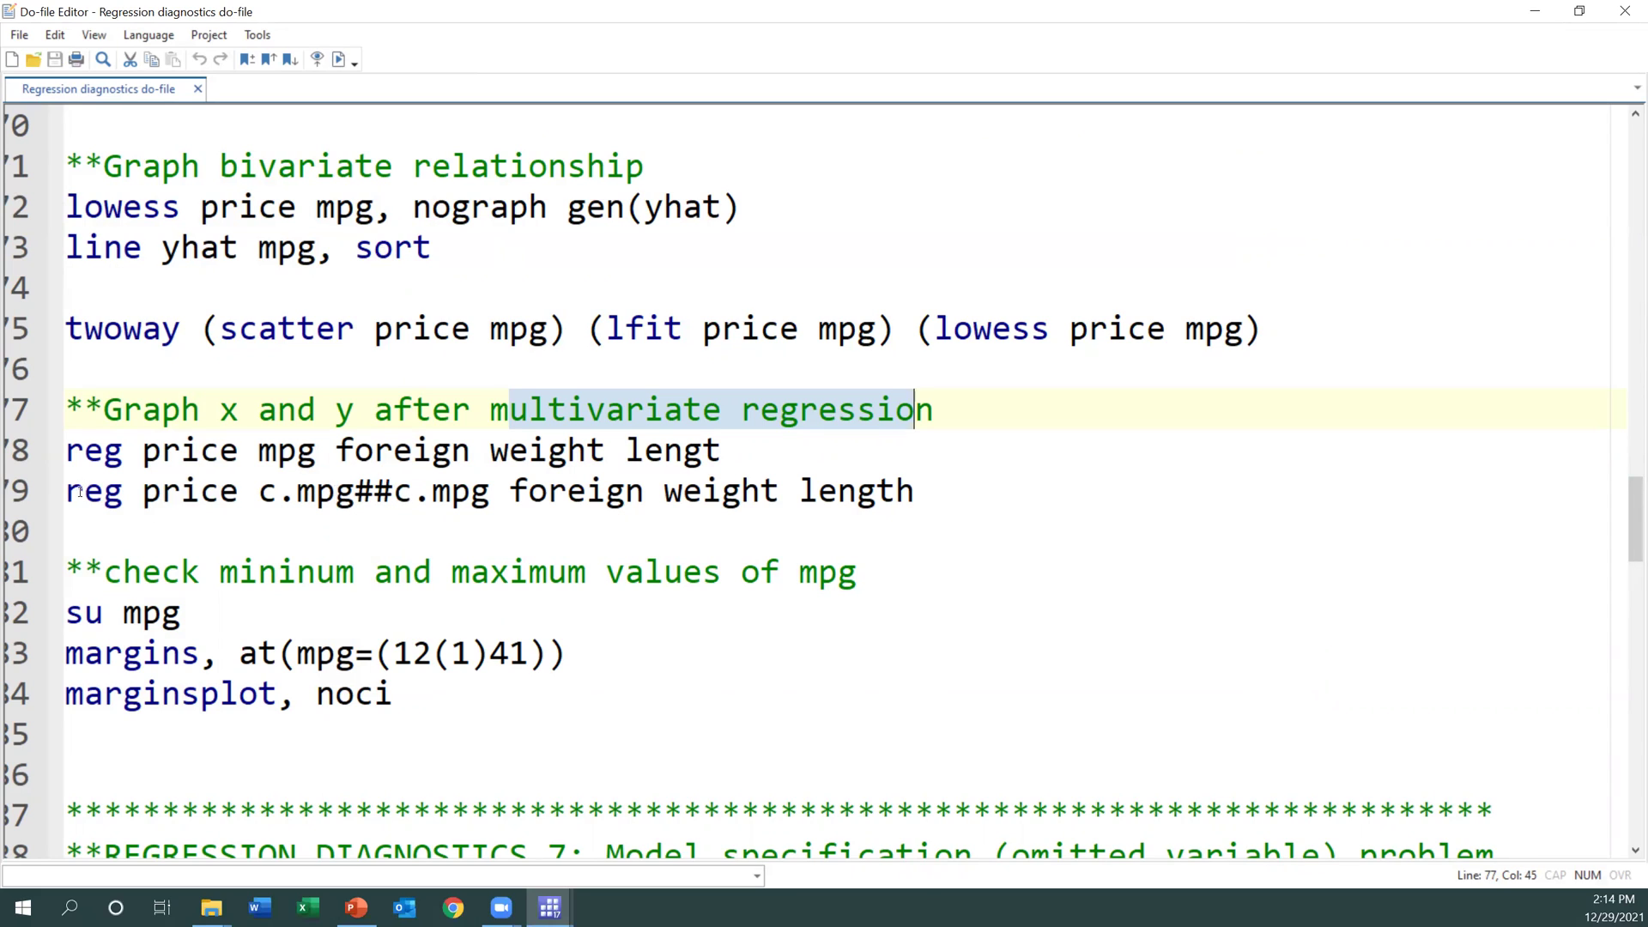
pyautogui.moveTo(69, 491); pyautogui.dragTo(947, 495)
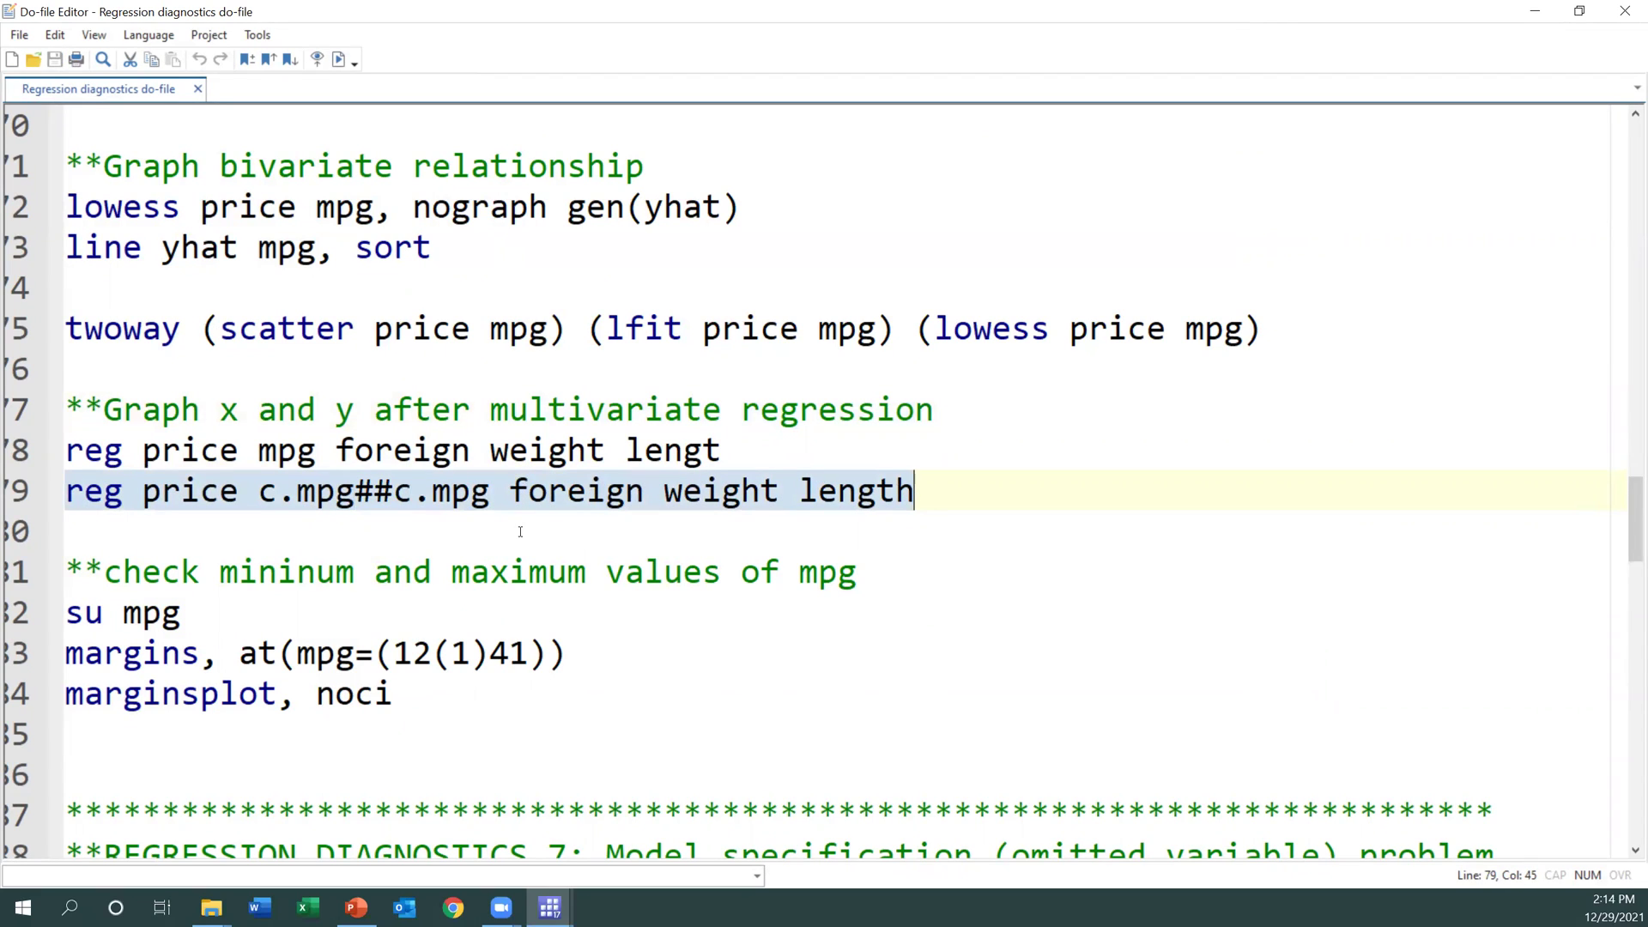
pyautogui.click(339, 59)
pyautogui.click(549, 907)
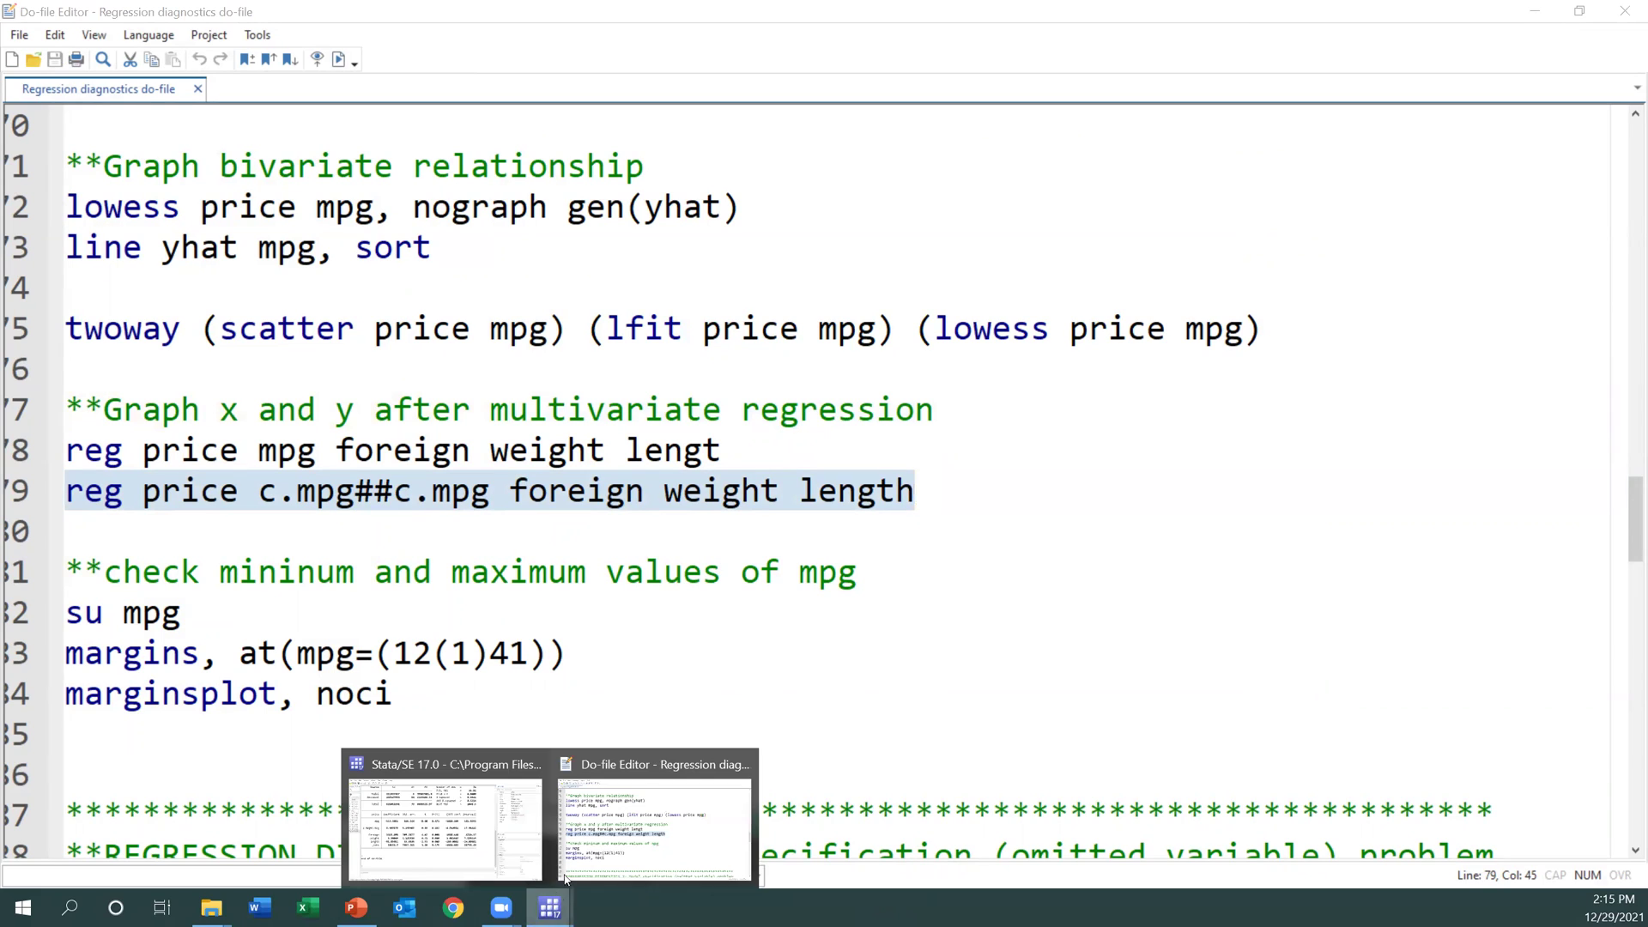
# - View the regression output, then bring the Regression diagnostics do-file back to the front
pyautogui.click(468, 862)
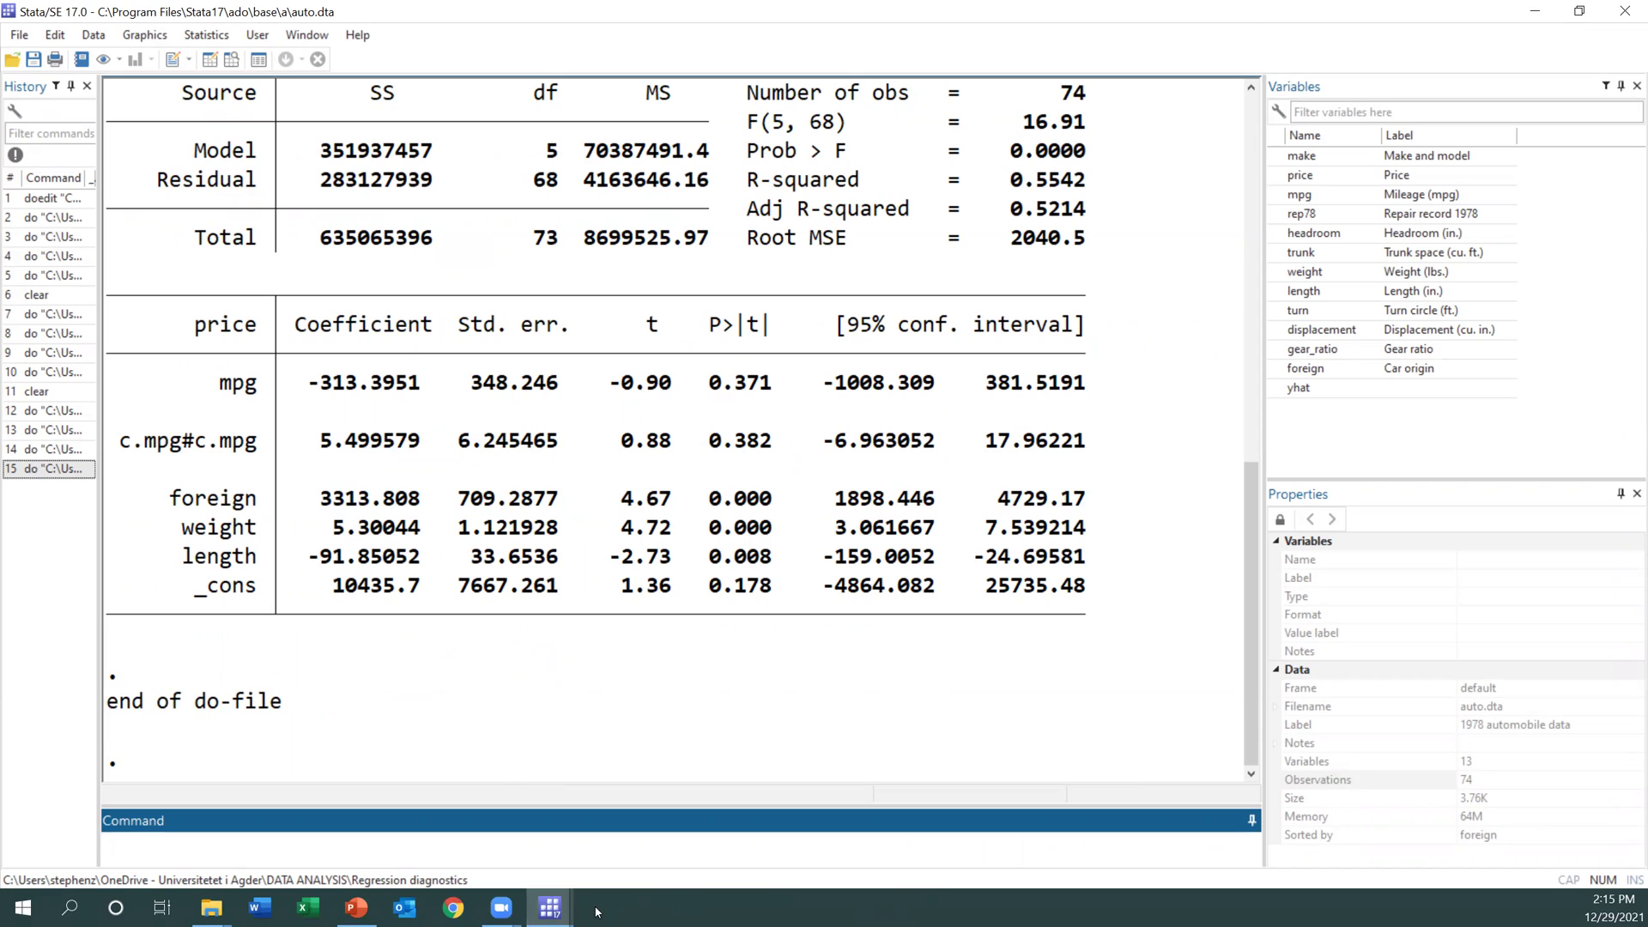
pyautogui.click(550, 907)
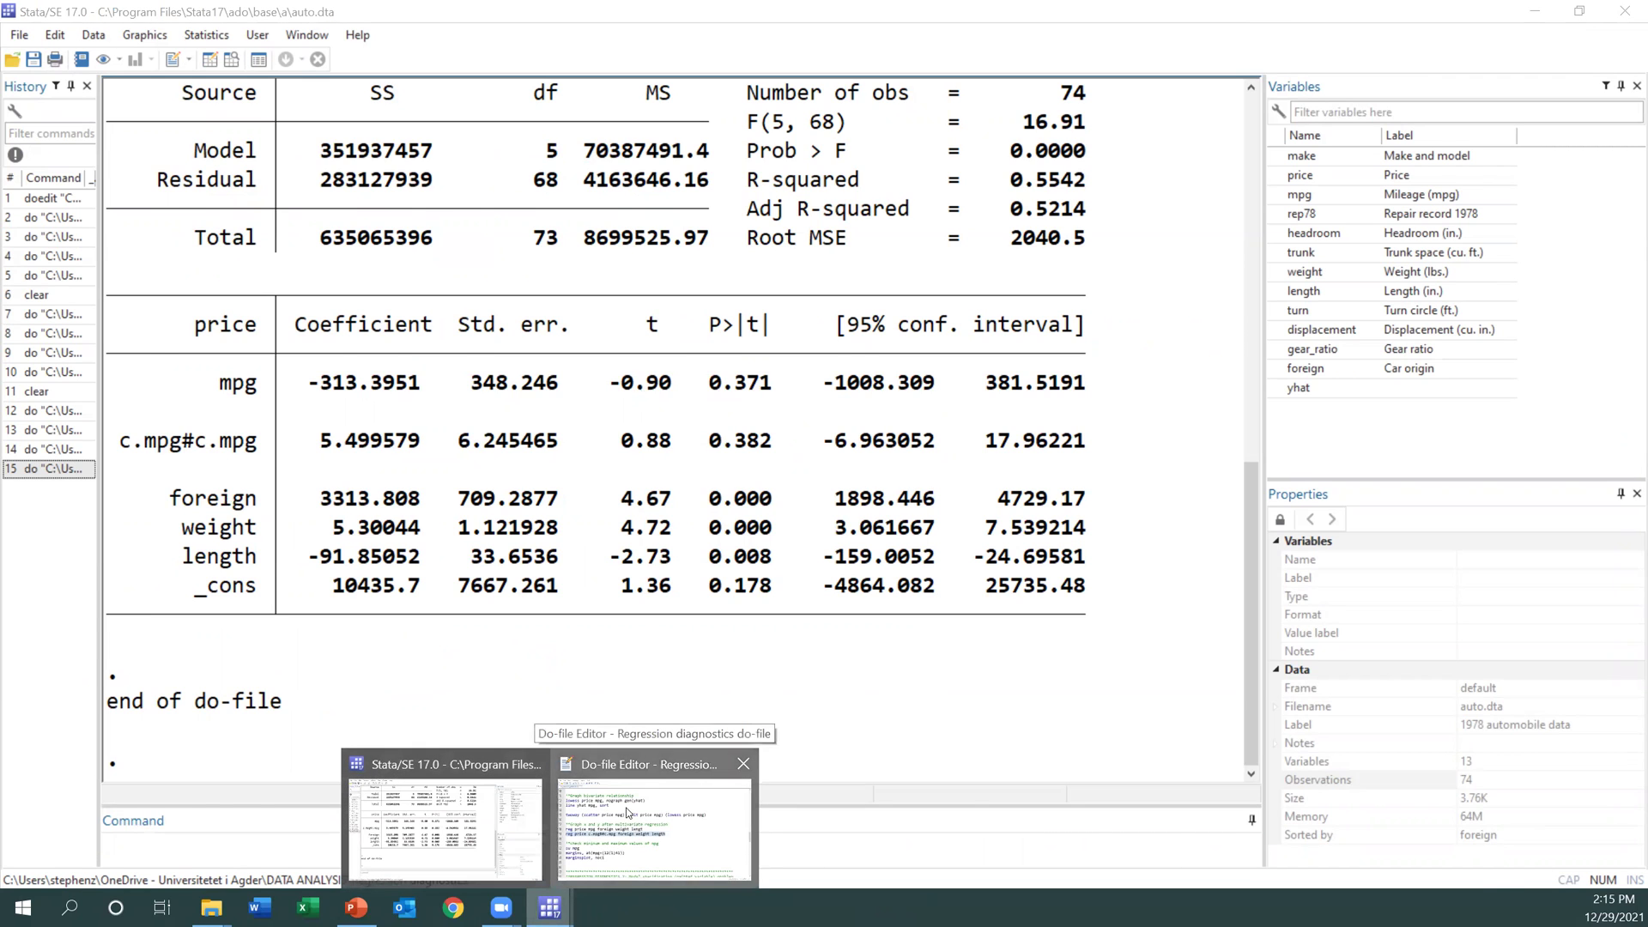
pyautogui.click(626, 812)
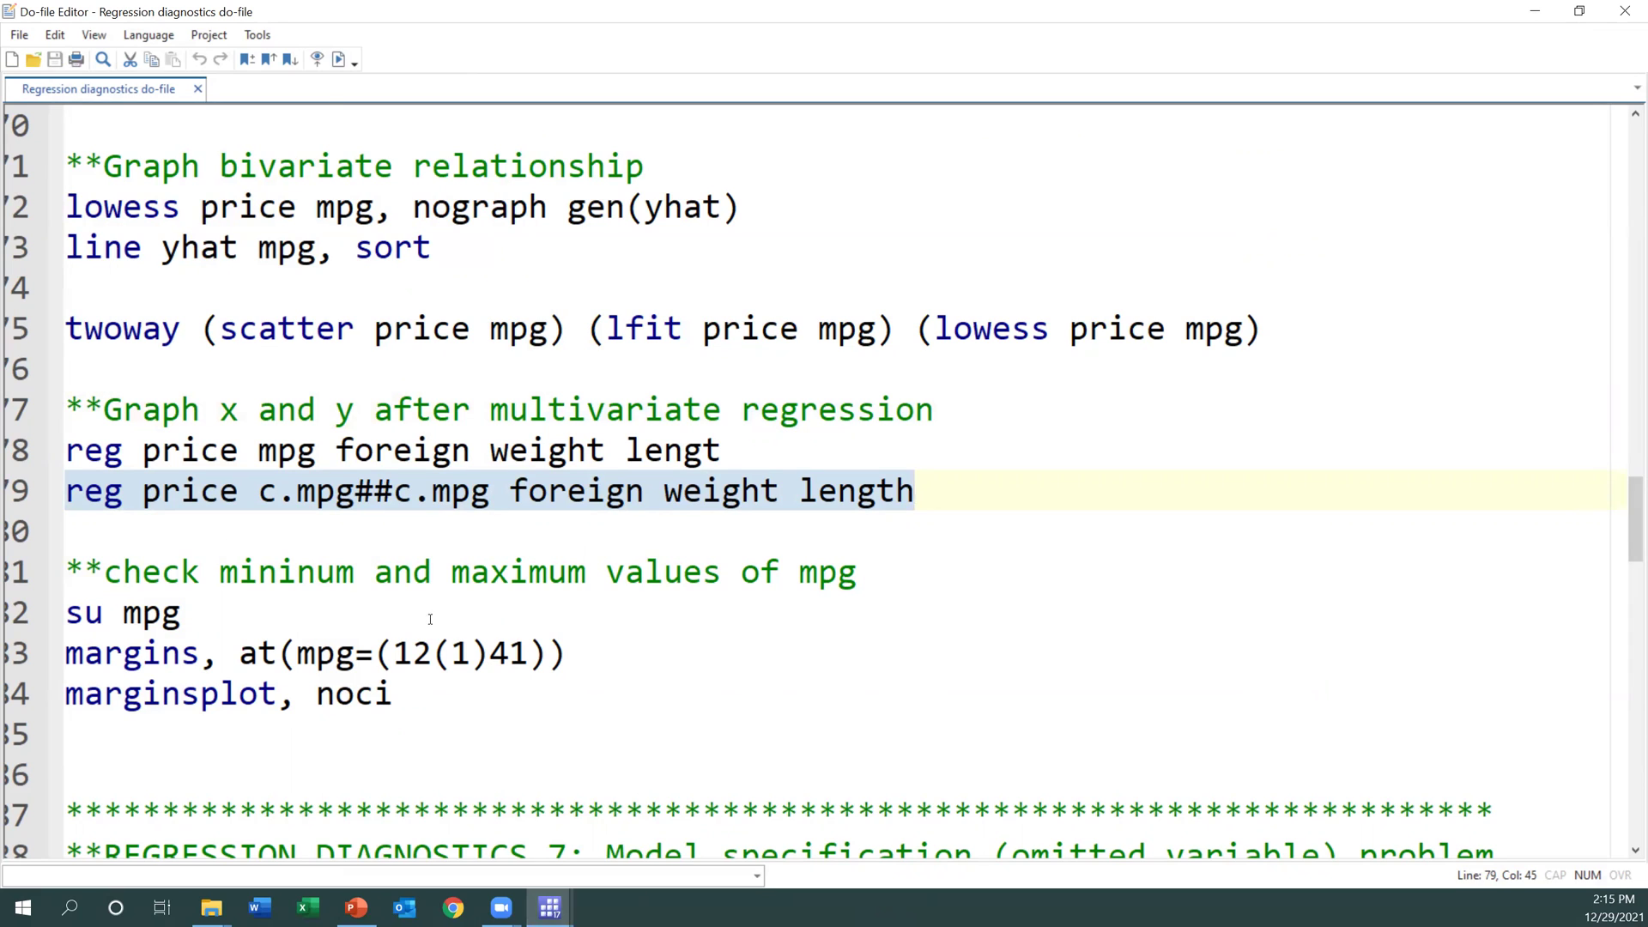
# - Select the 'su mpg' line and run it with Ctrl+D
pyautogui.scroll(-1, 605, 638)
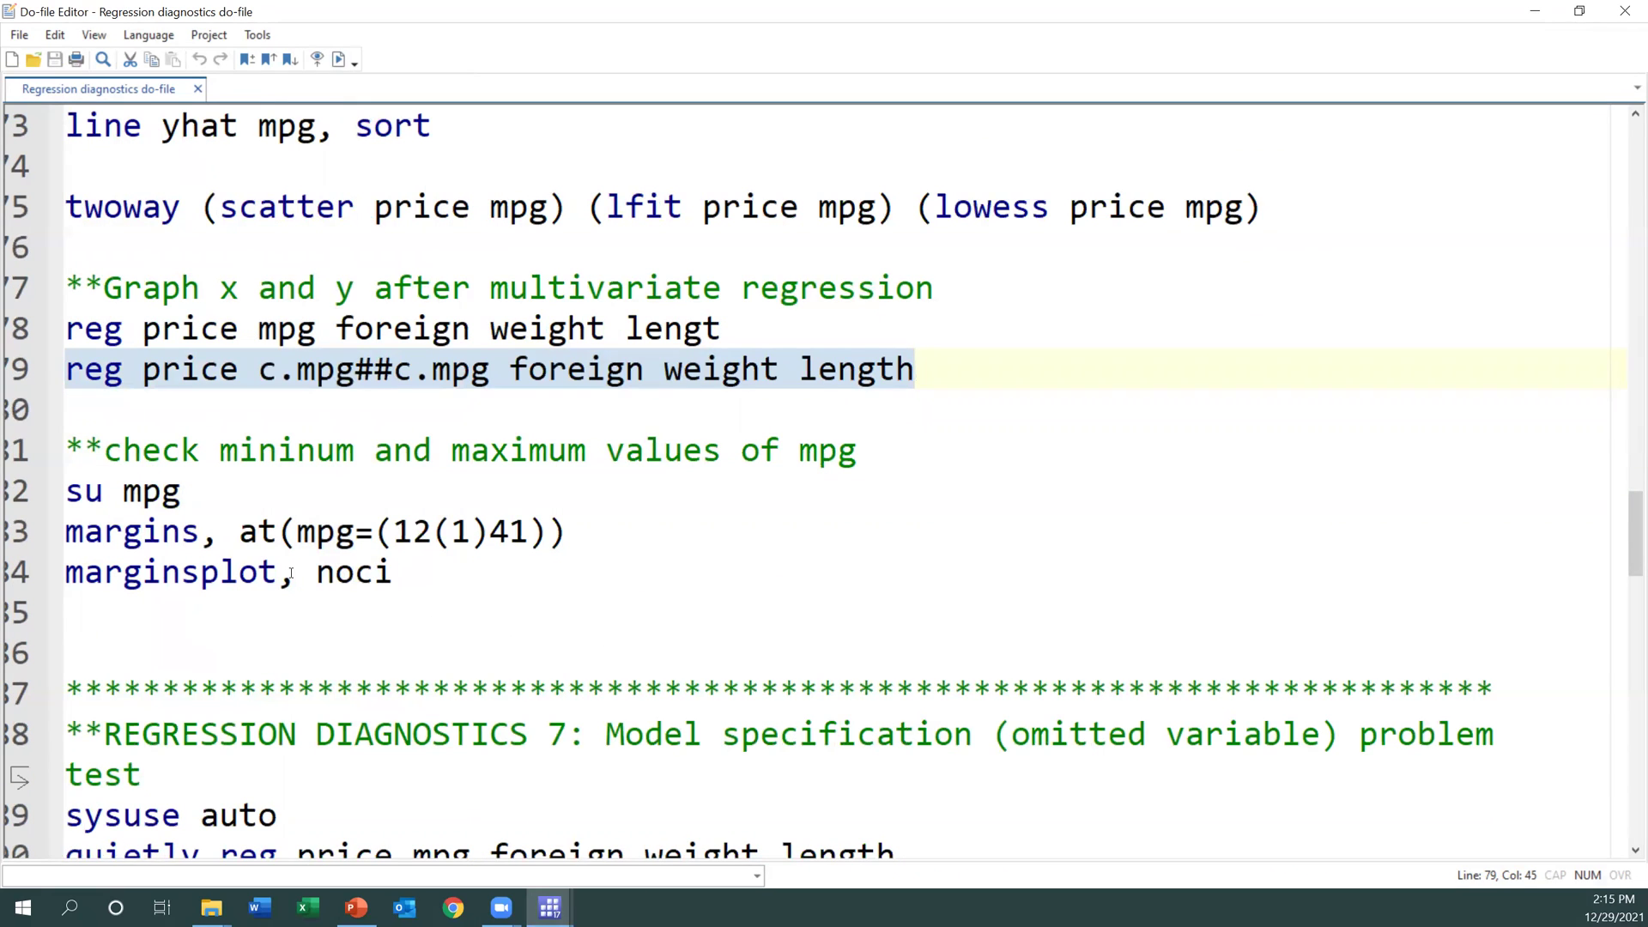
pyautogui.moveTo(67, 532); pyautogui.dragTo(225, 529)
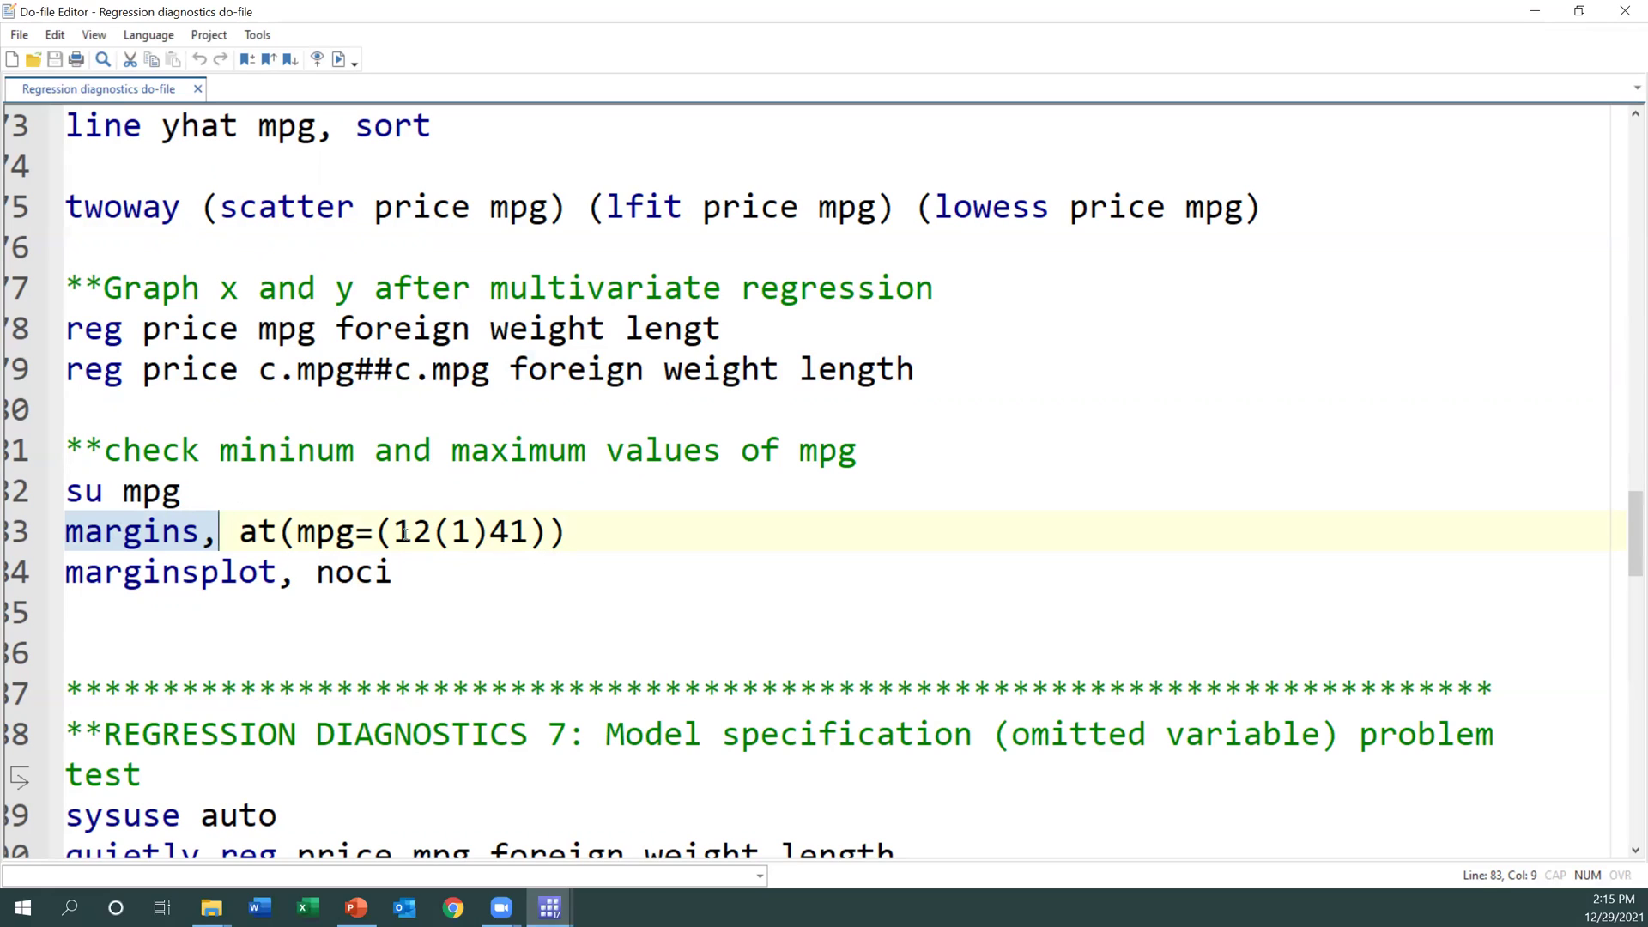
pyautogui.press('Up')
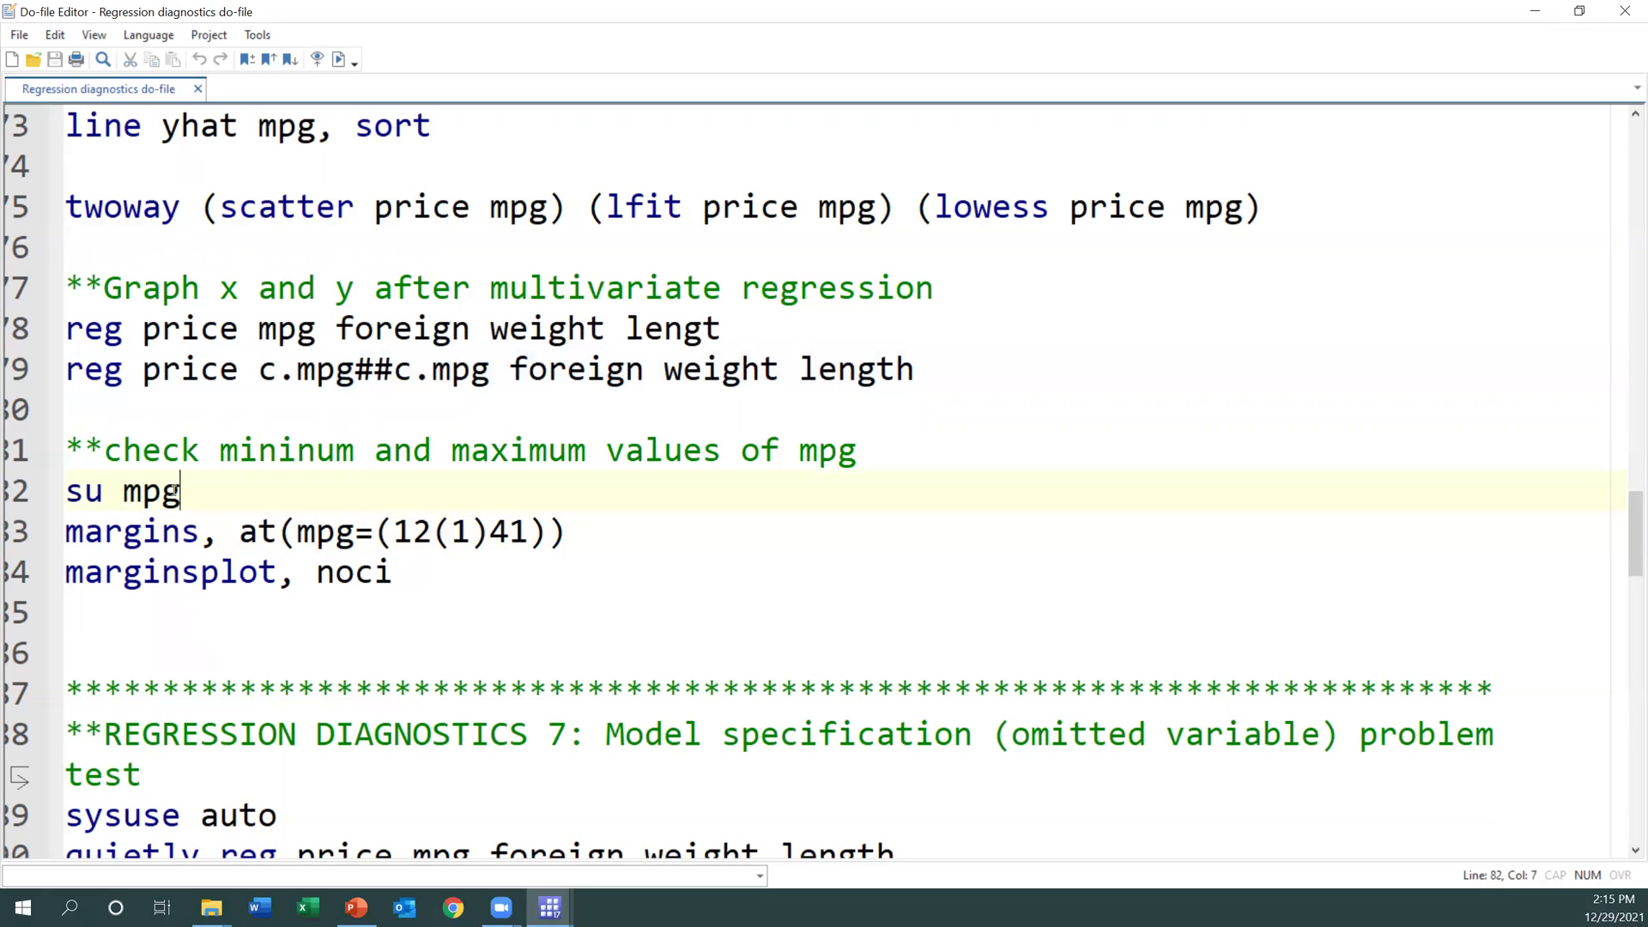
pyautogui.hotkey('shift', 'Home')
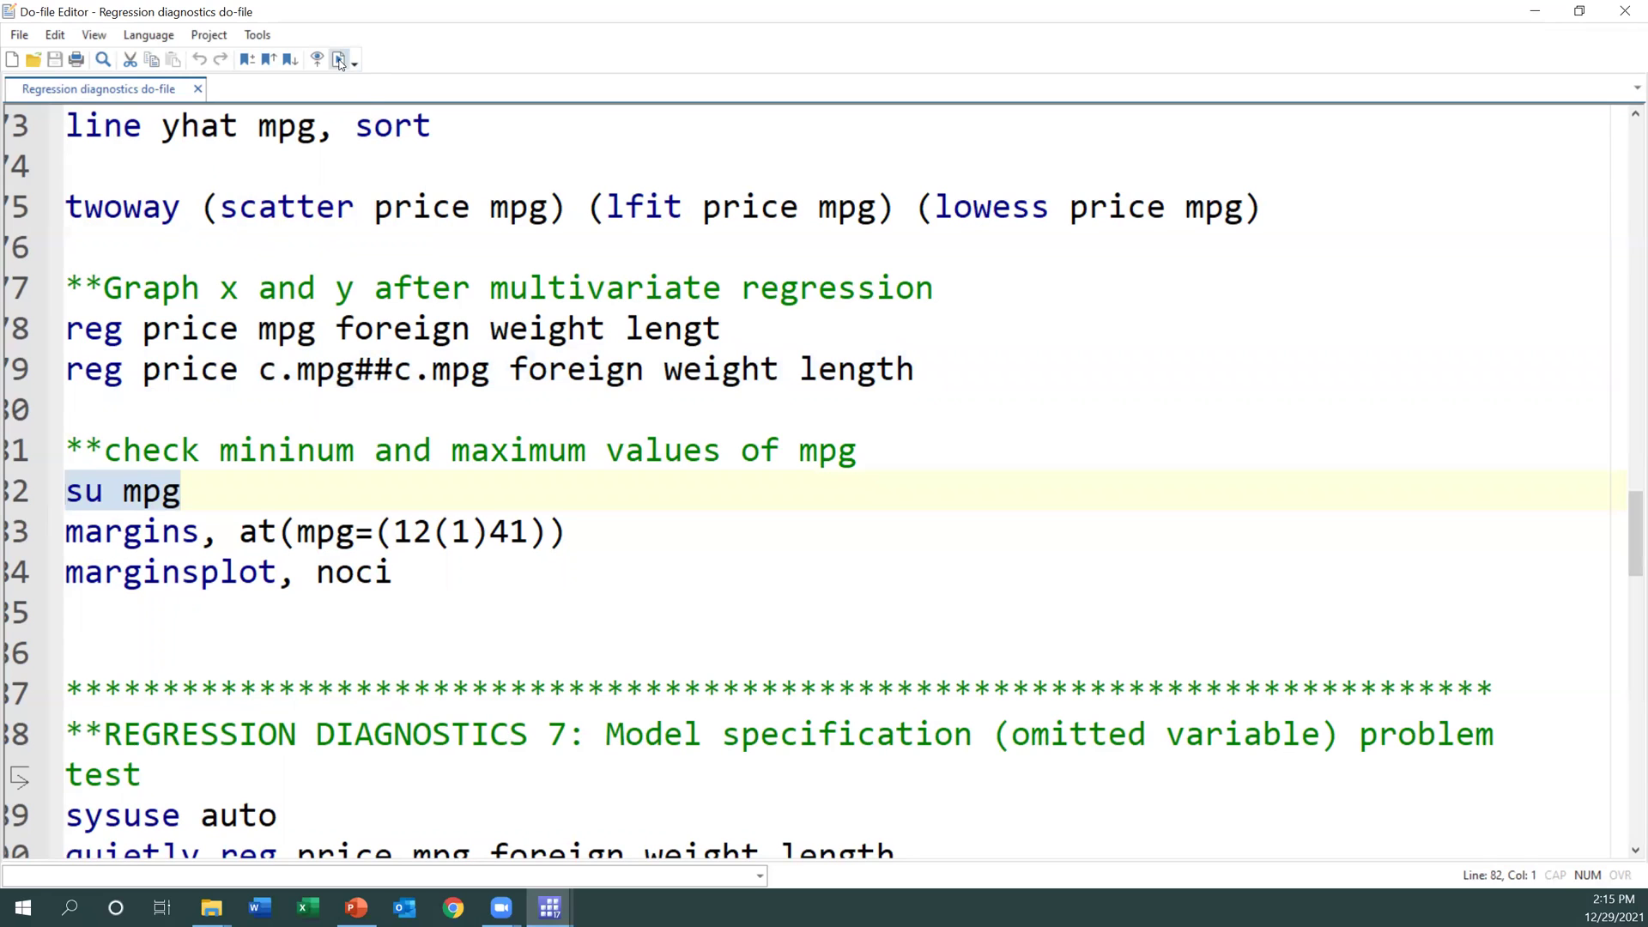
pyautogui.press('Home')
pyautogui.hotkey('shift', 'End')
pyautogui.hotkey('ctrl', 'd')
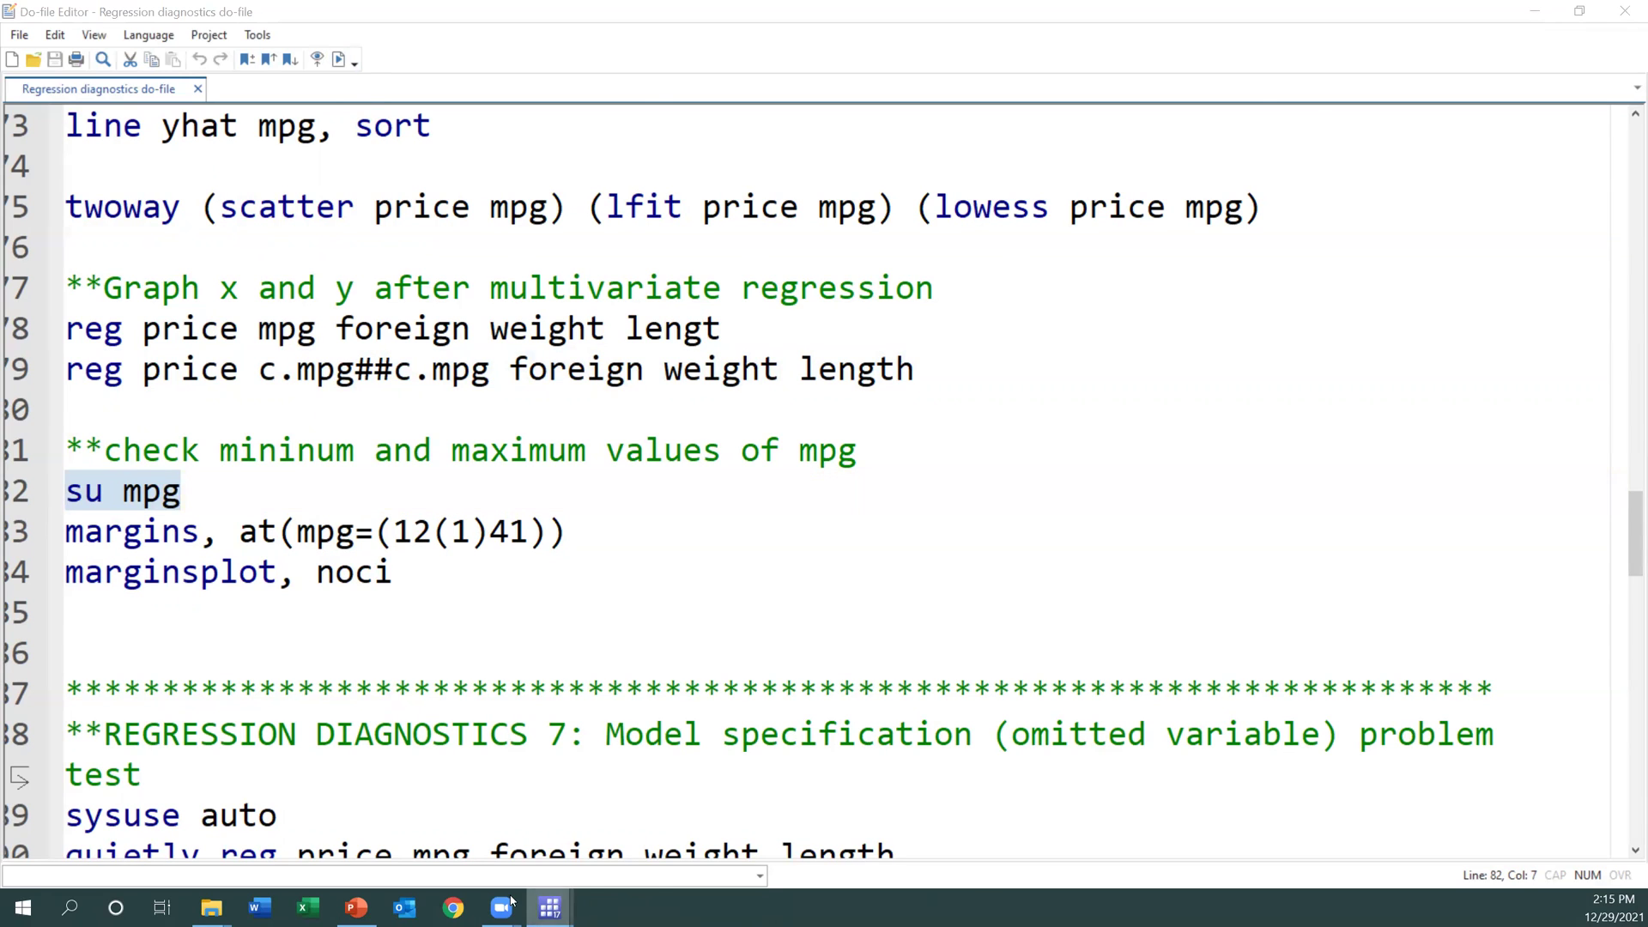
# - Confirm mpg's minimum of 12 and maximum of 41, then return to the do-file
pyautogui.click(592, 824)
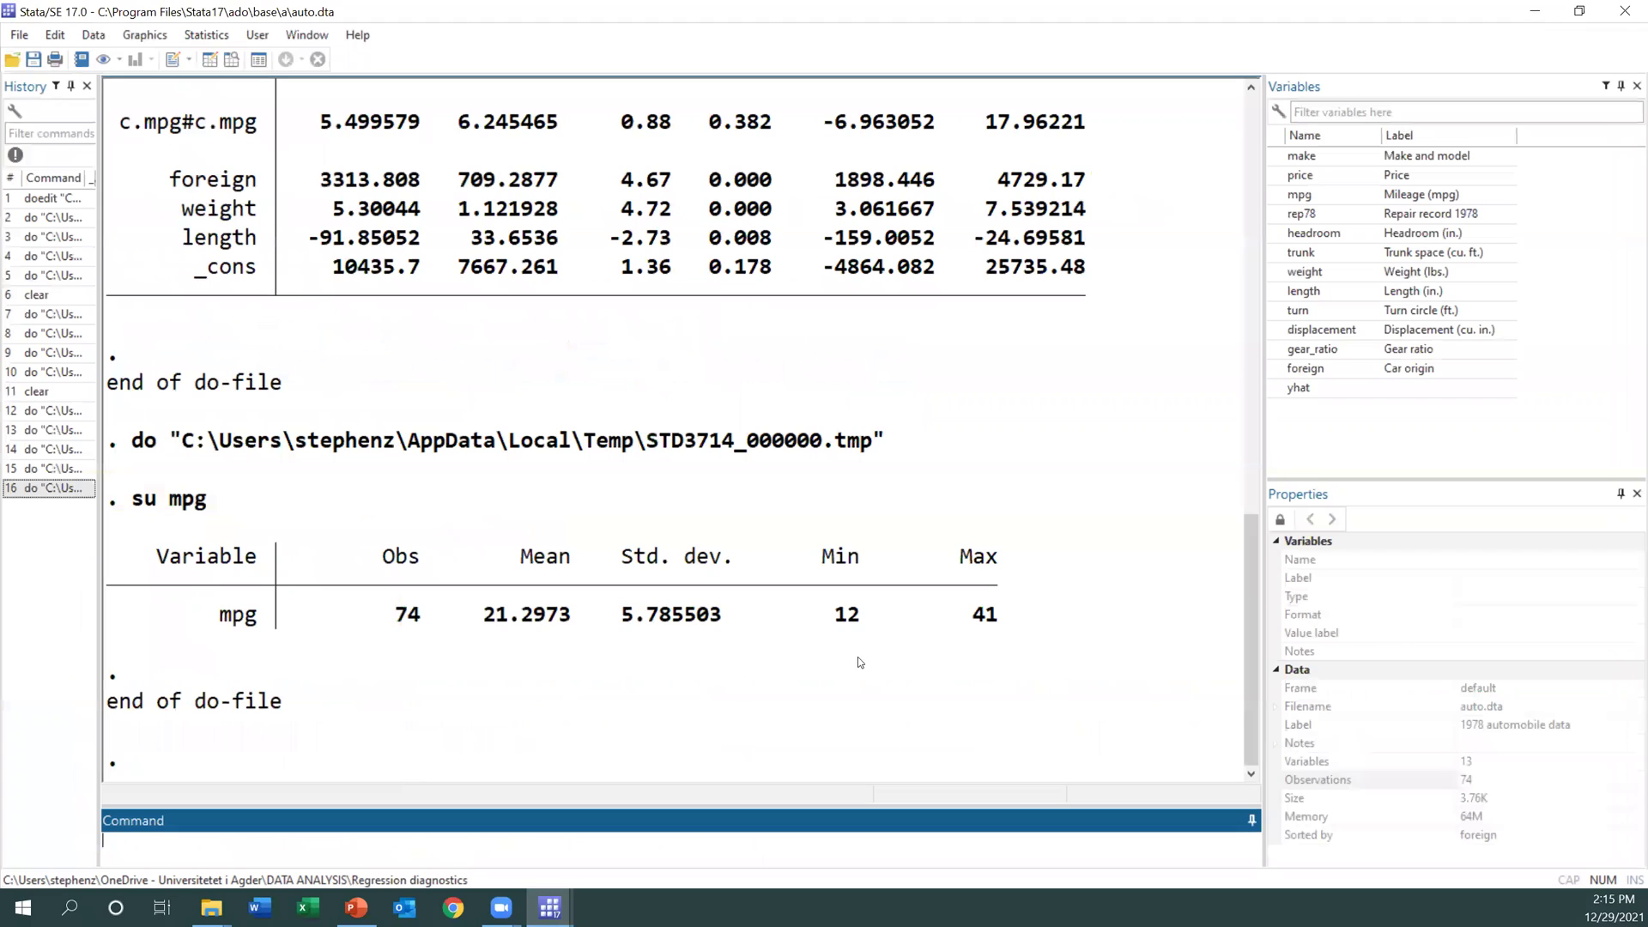
pyautogui.moveTo(868, 611); pyautogui.dragTo(837, 628)
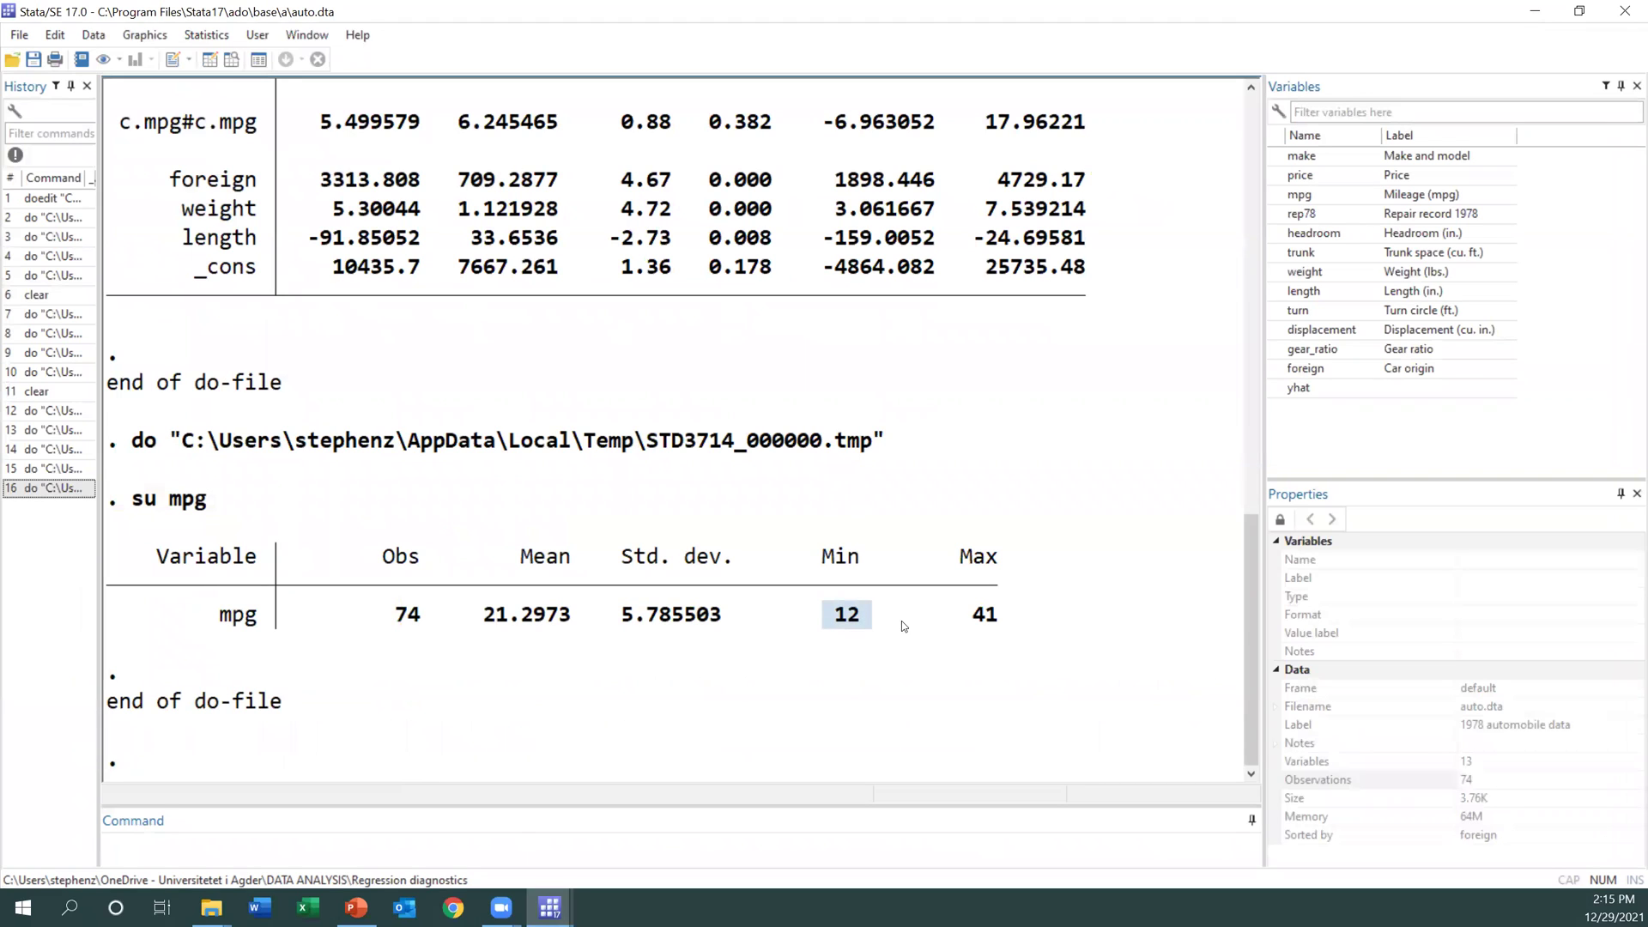
pyautogui.doubleClick(978, 615)
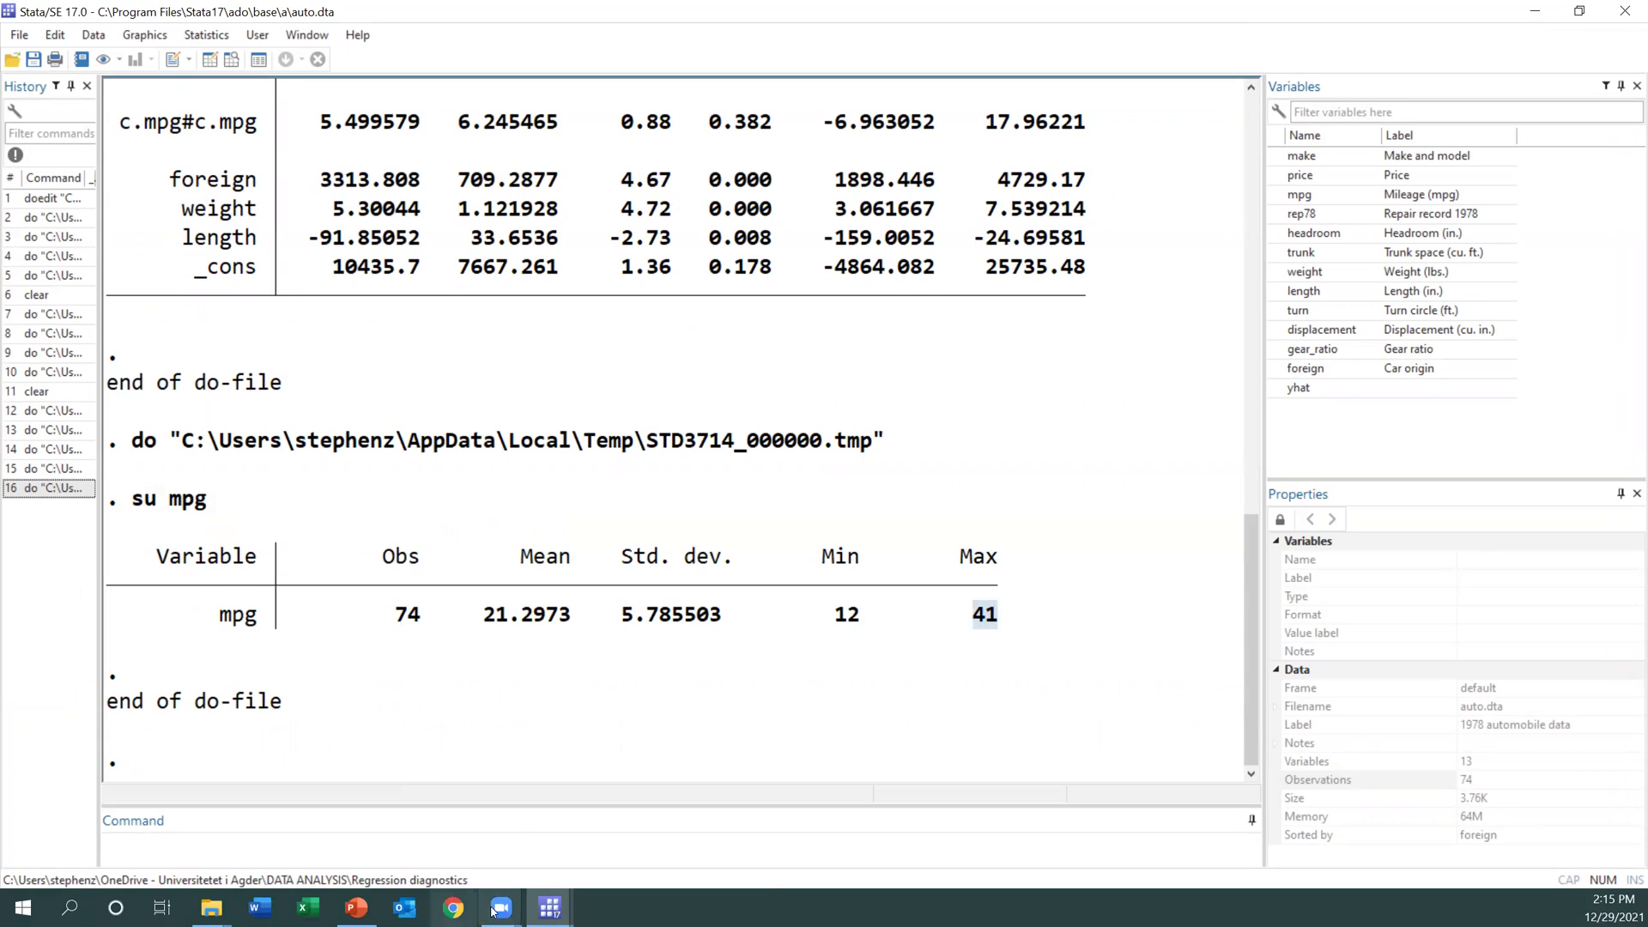
pyautogui.click(550, 907)
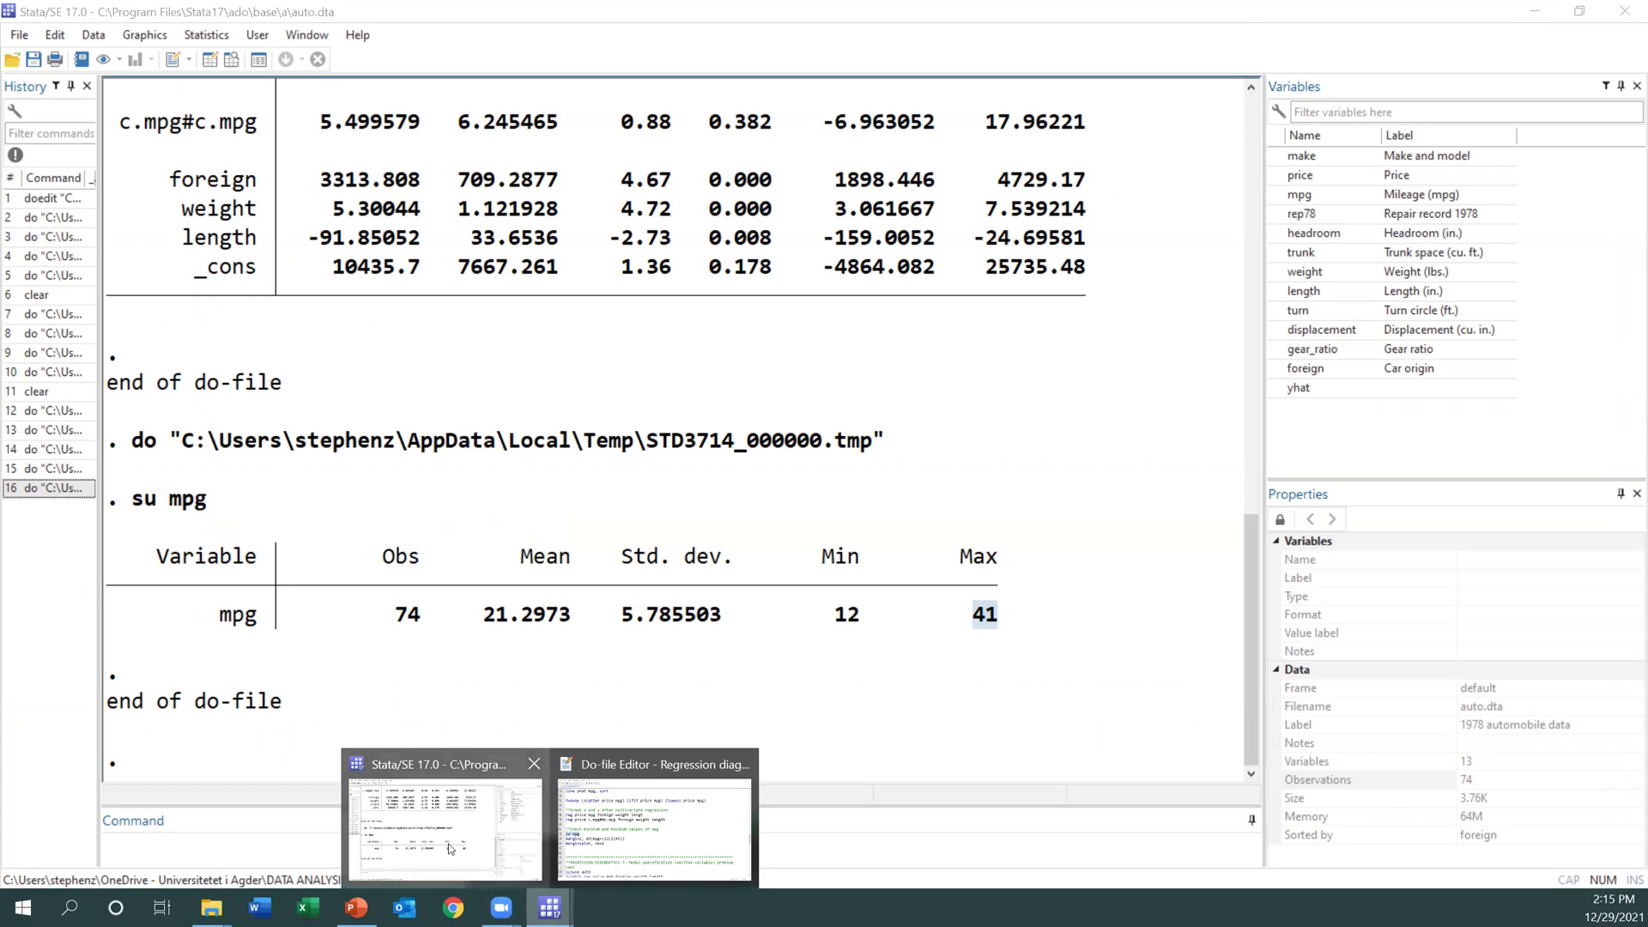
pyautogui.click(609, 845)
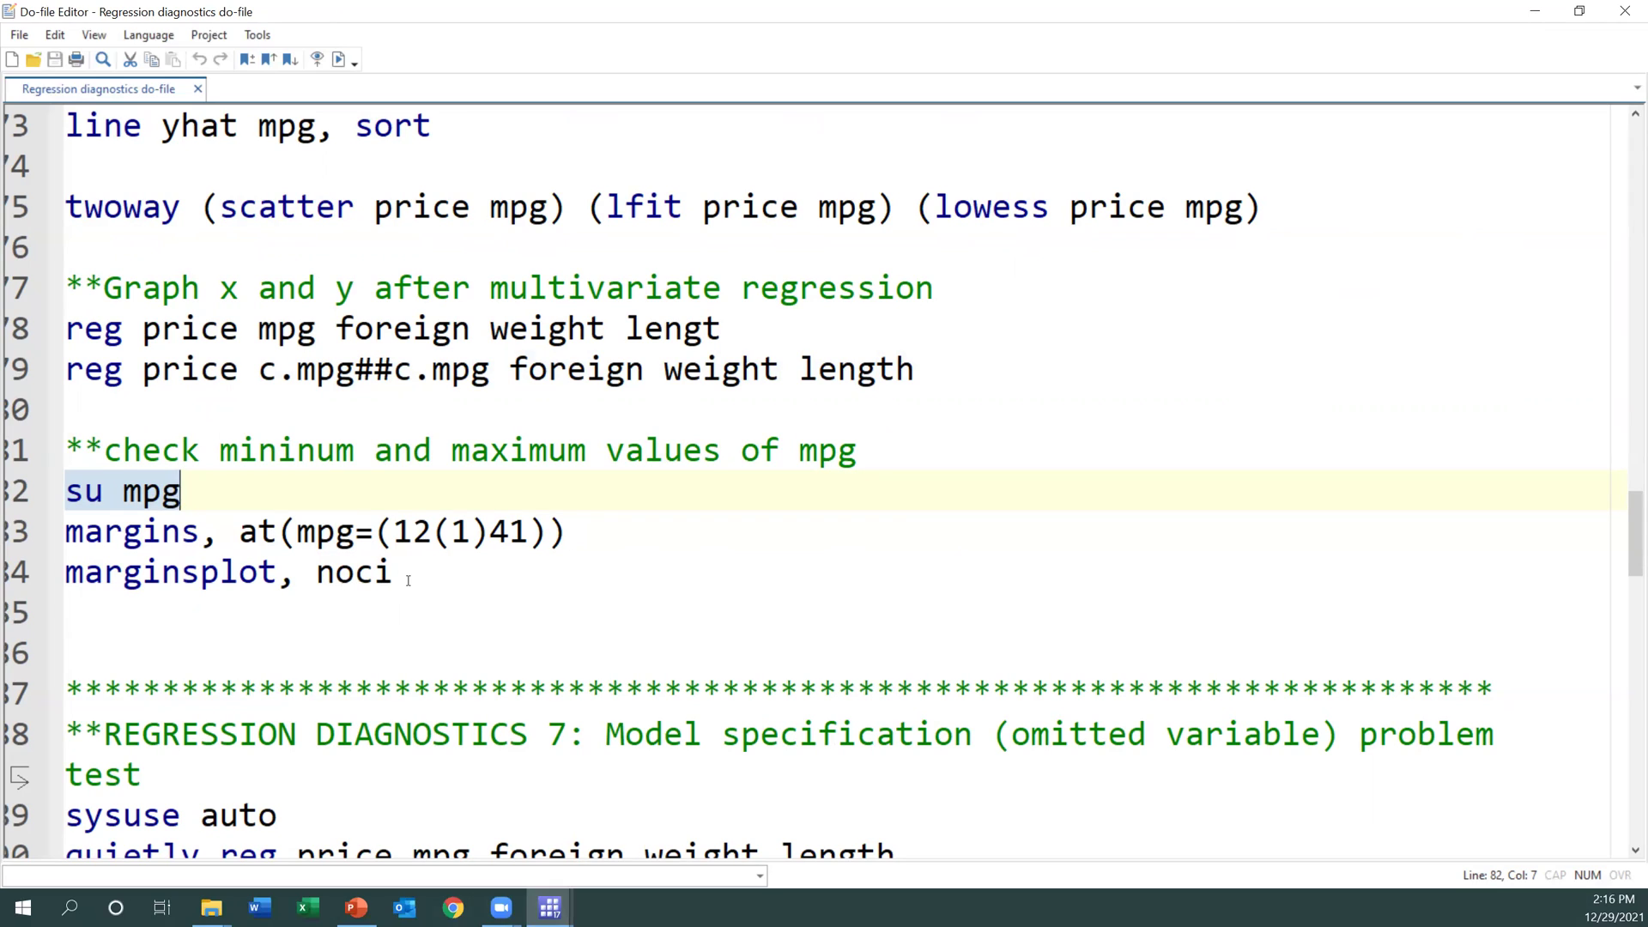
# - Run margins at mpg 12 to 41 with marginsplot, review the U-shaped plot, and close it
pyautogui.moveTo(409, 587); pyautogui.dragTo(46, 530)
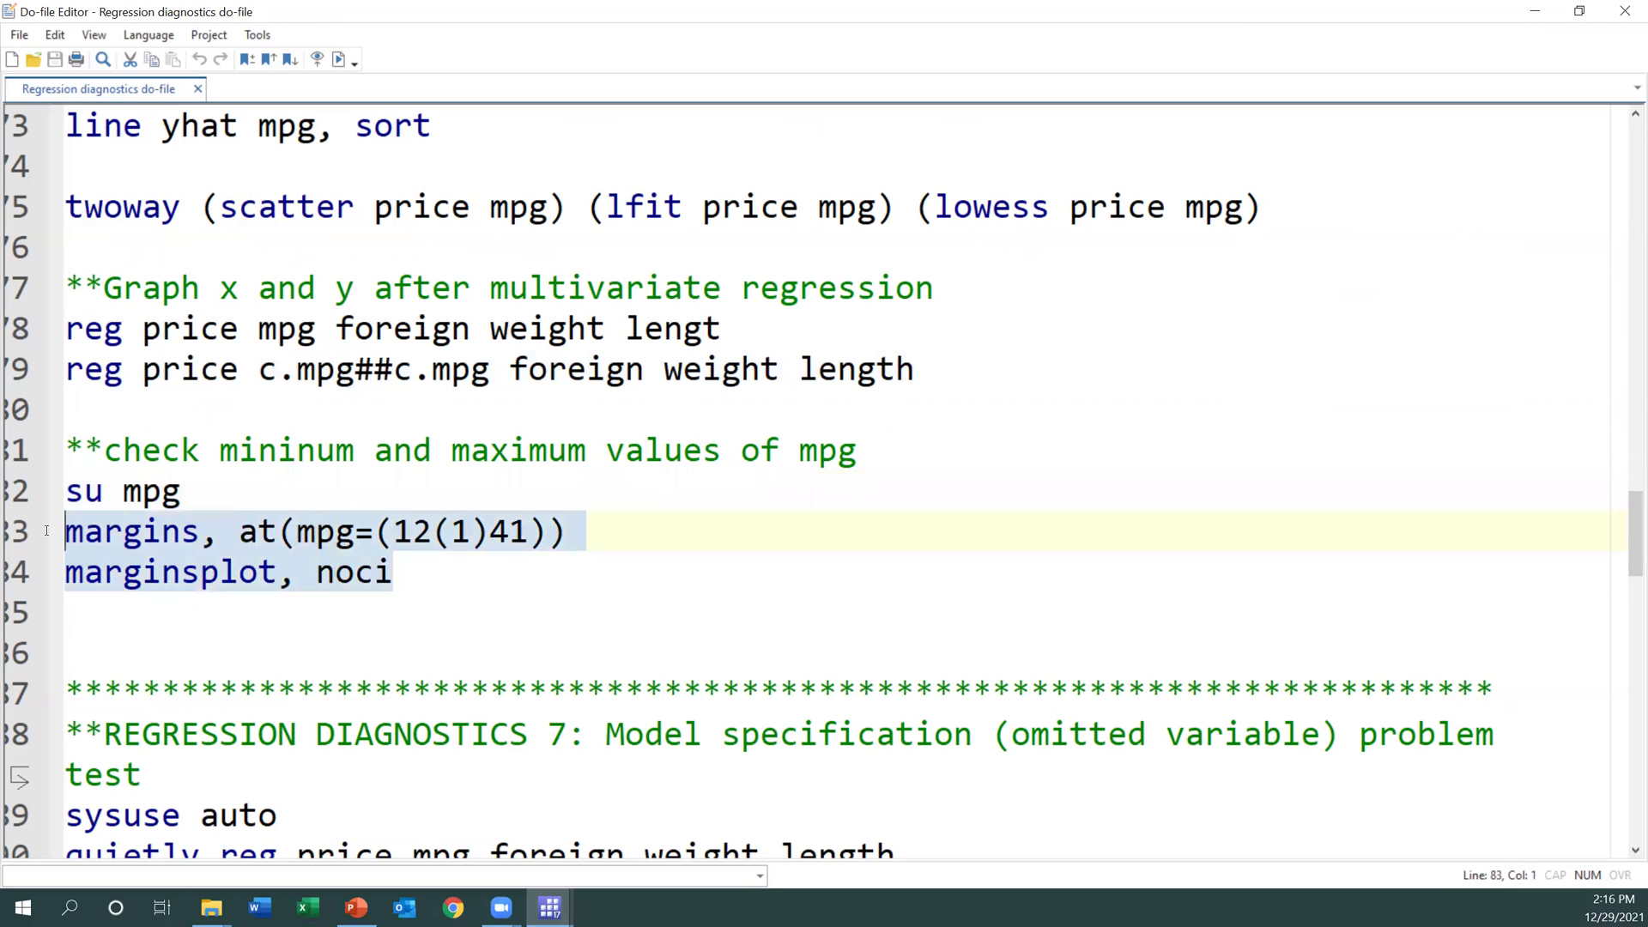
pyautogui.click(339, 59)
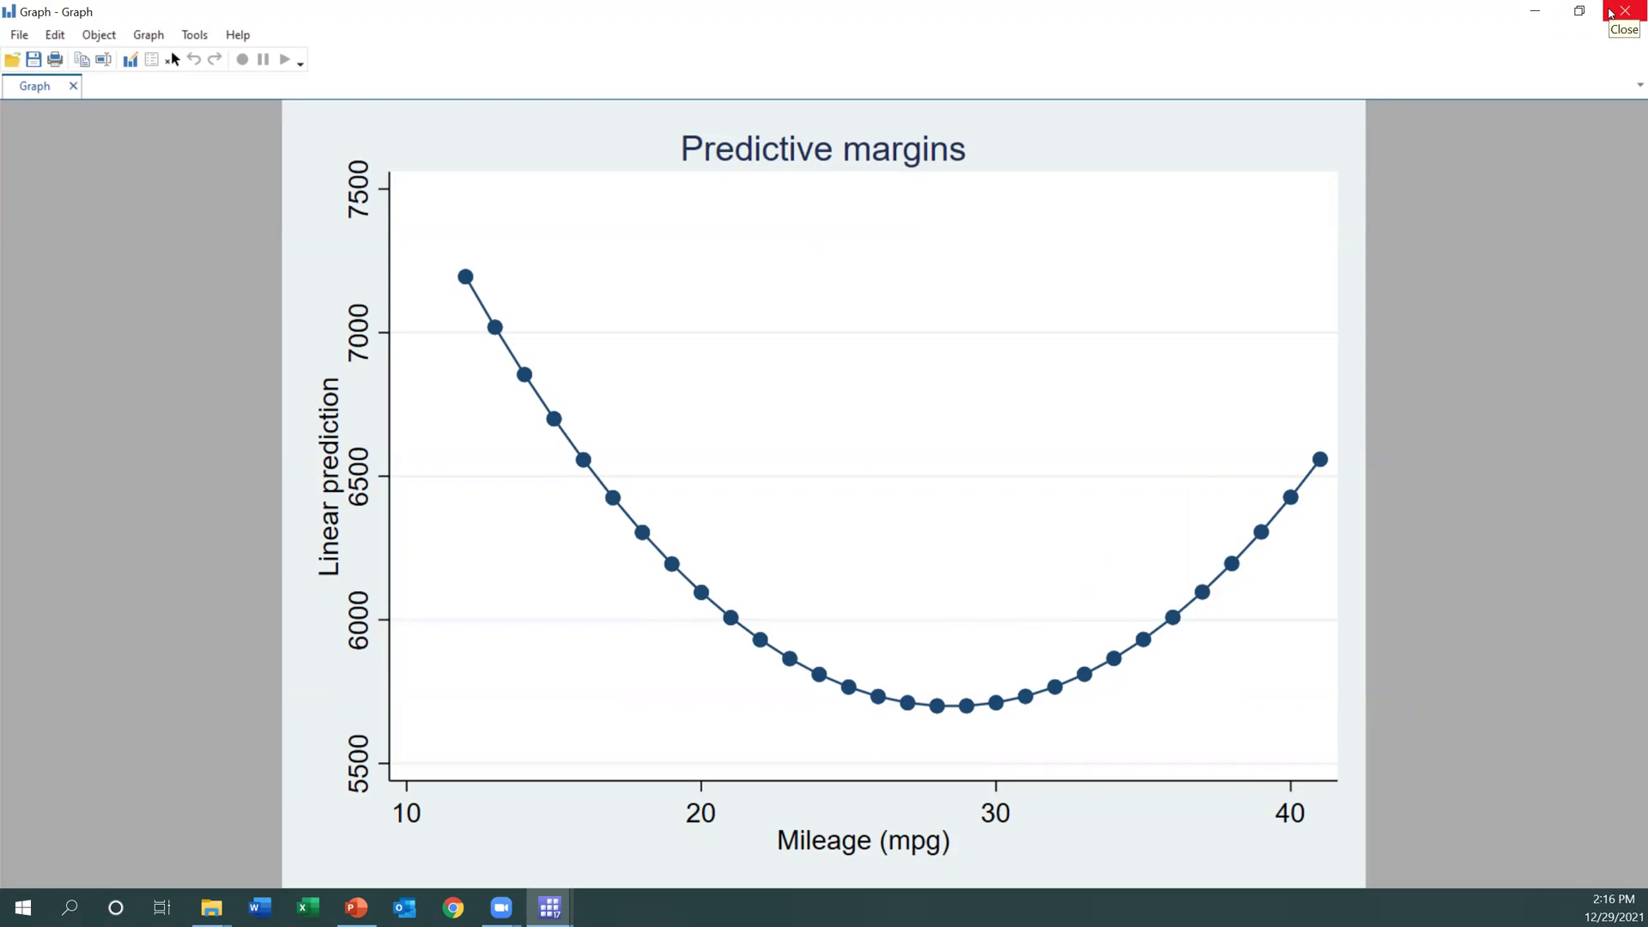
pyautogui.click(1610, 12)
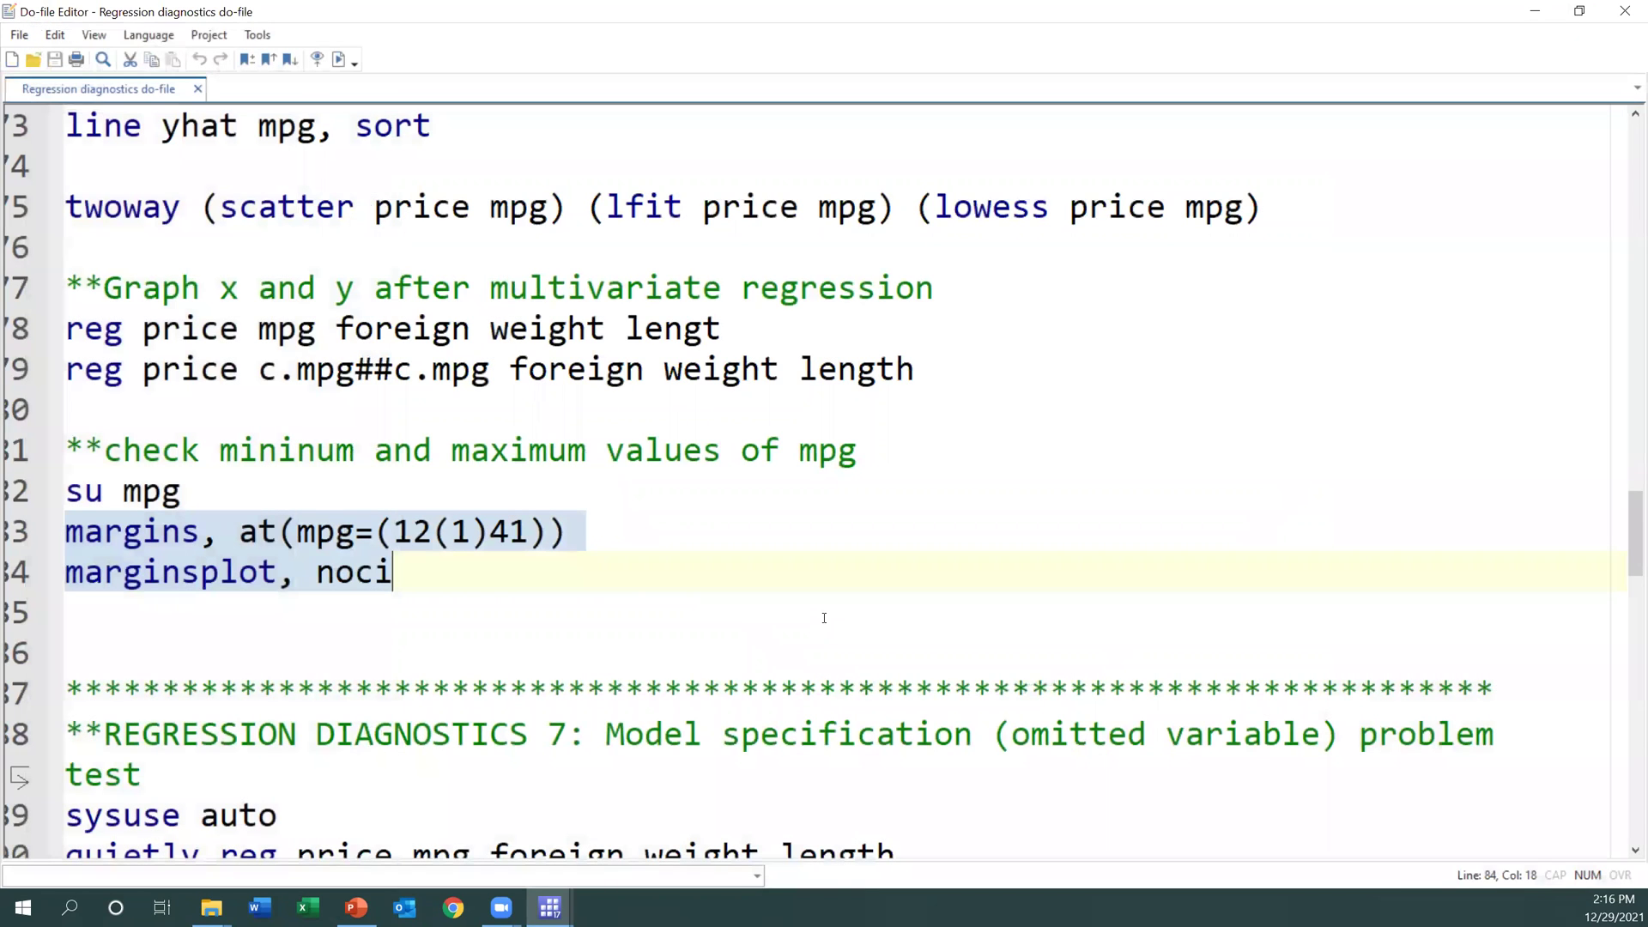